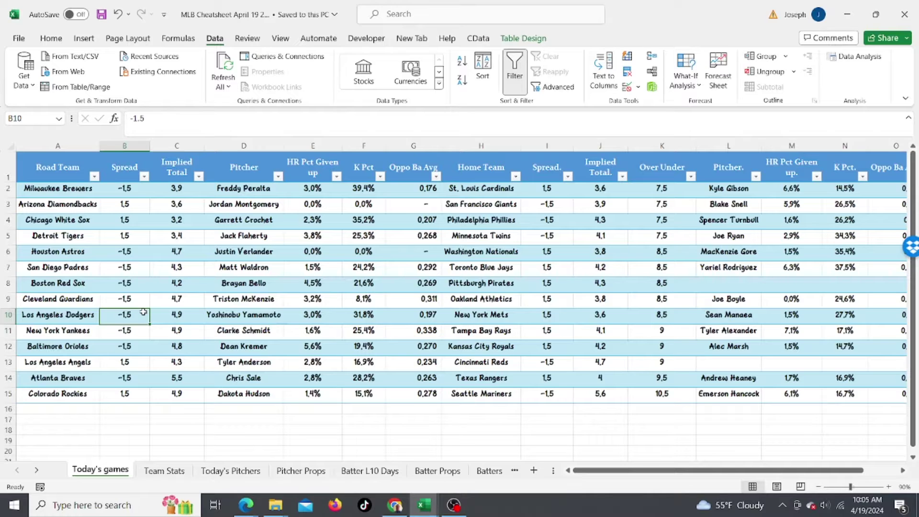
Step: Check the Braves and Rockies lines, then go to the Batters sheet and scroll right
click(159, 384)
click(120, 391)
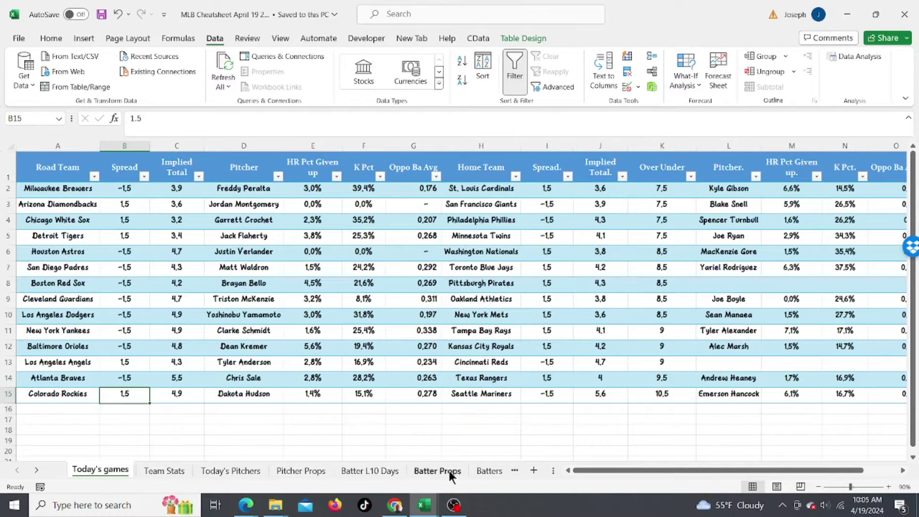
click(488, 472)
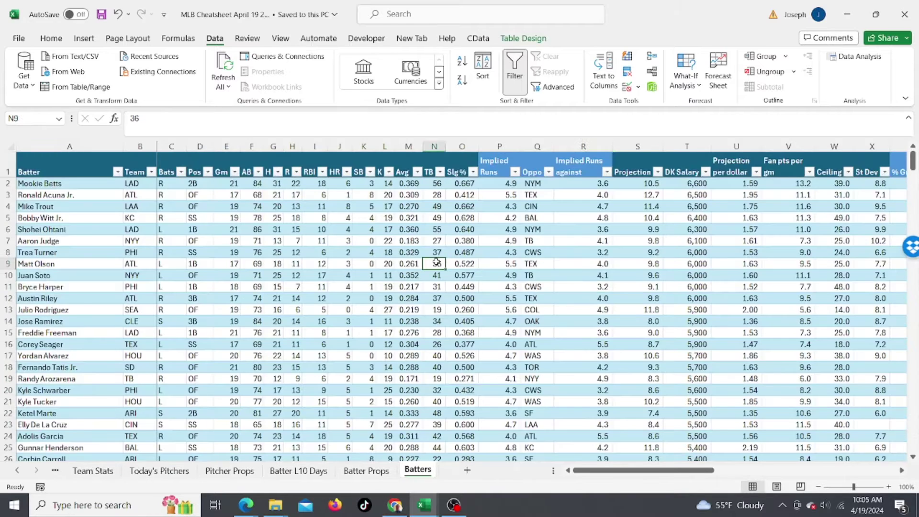
click(526, 369)
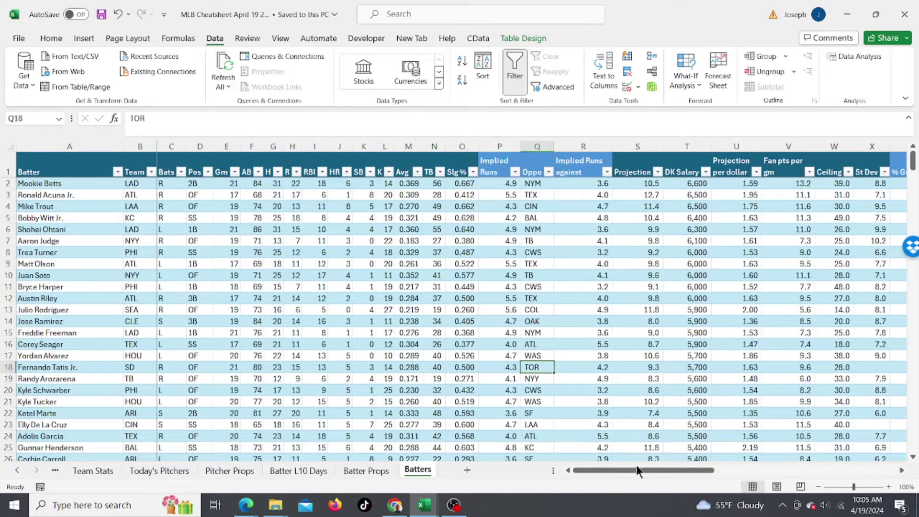
drag(651, 474, 844, 476)
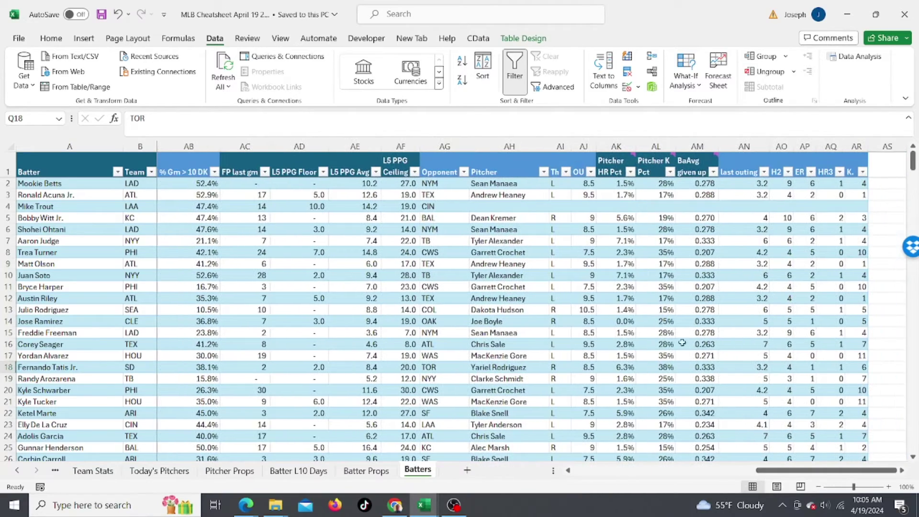
Step: Filter BaAvg given up to 0.333, 0.338 and 0.342, leaving 63 of 361 batters
click(484, 184)
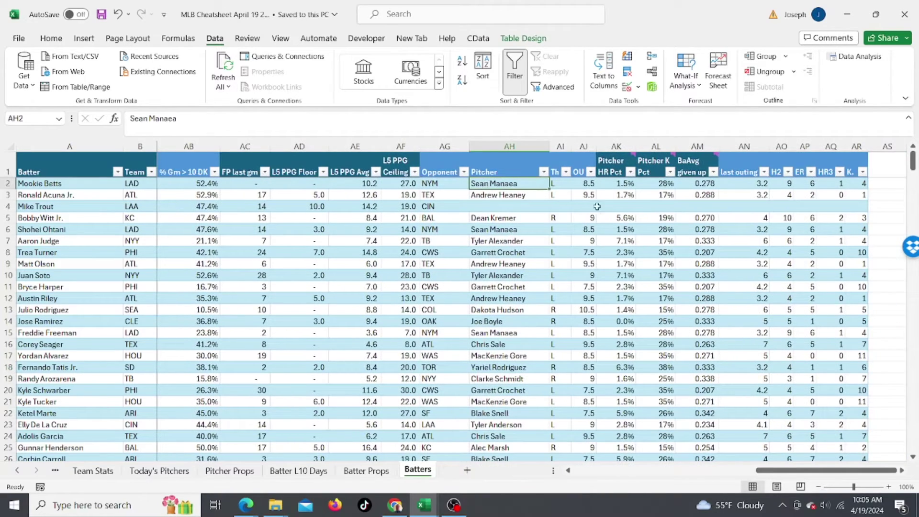
click(652, 195)
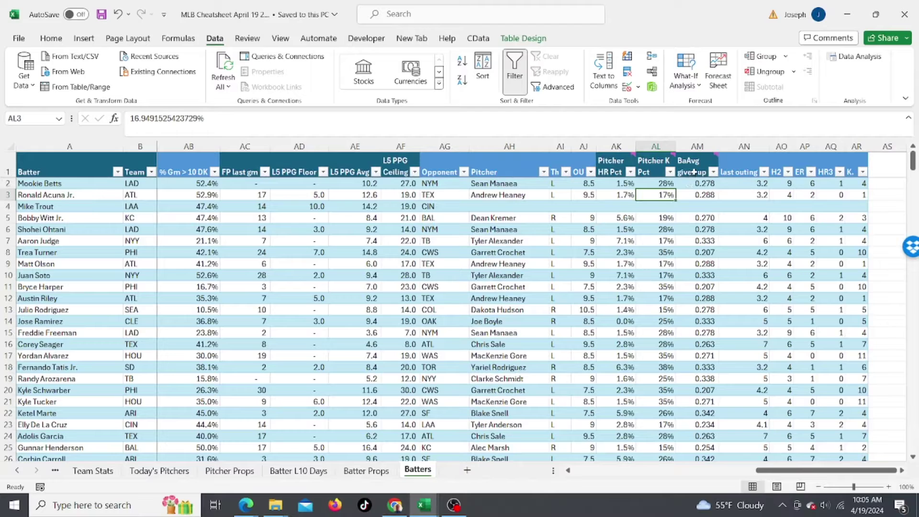
click(694, 172)
click(687, 195)
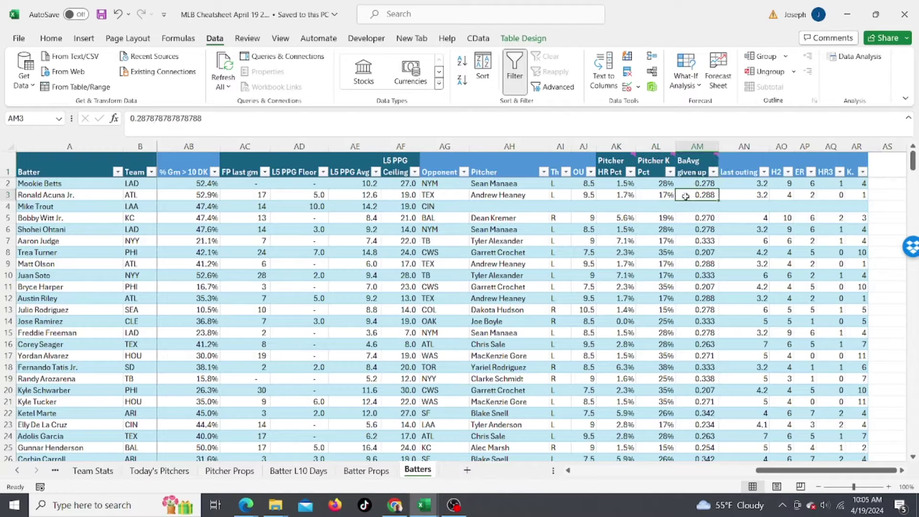
click(714, 172)
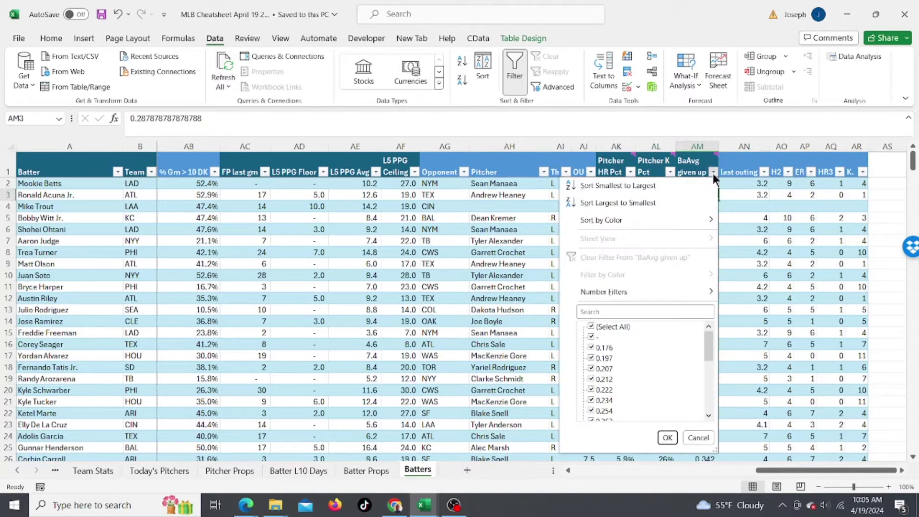
click(593, 327)
drag(709, 341, 702, 419)
click(593, 401)
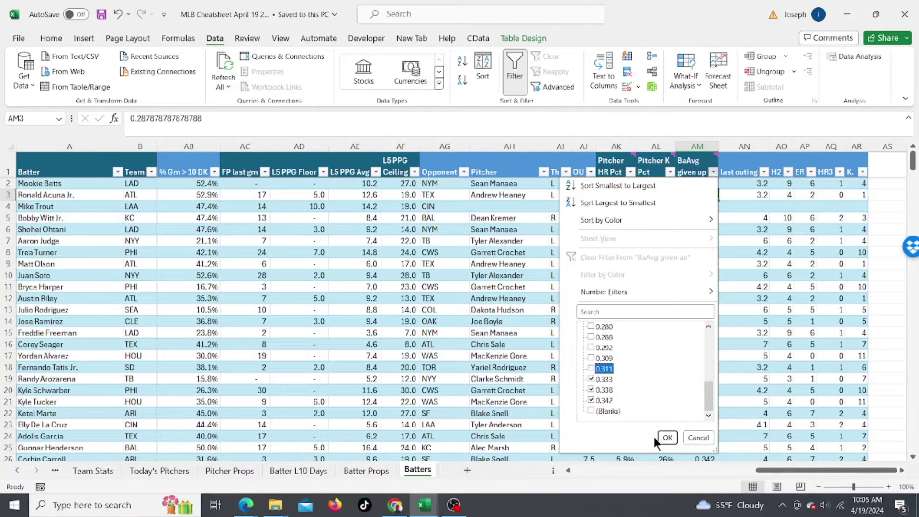
click(668, 437)
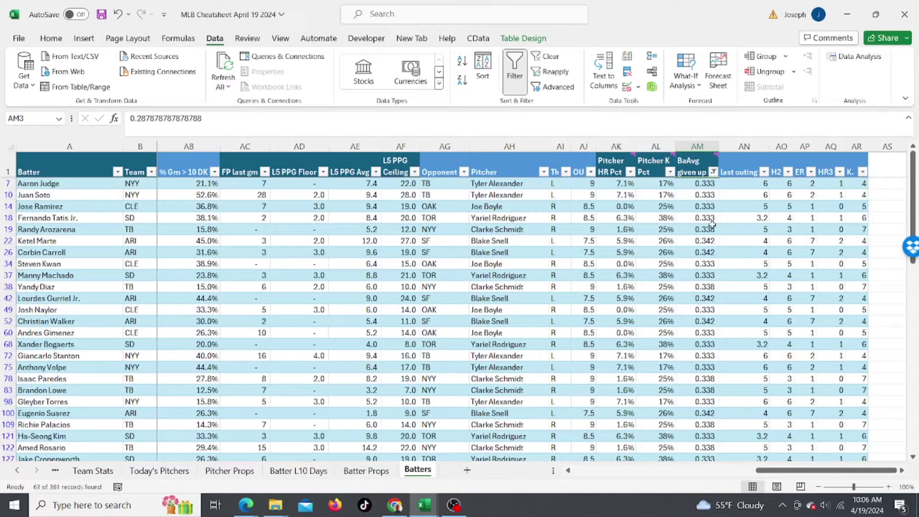
Step: Exclude H2 value 3 from the filter, leaving 49 of 361 batters
click(710, 221)
click(688, 261)
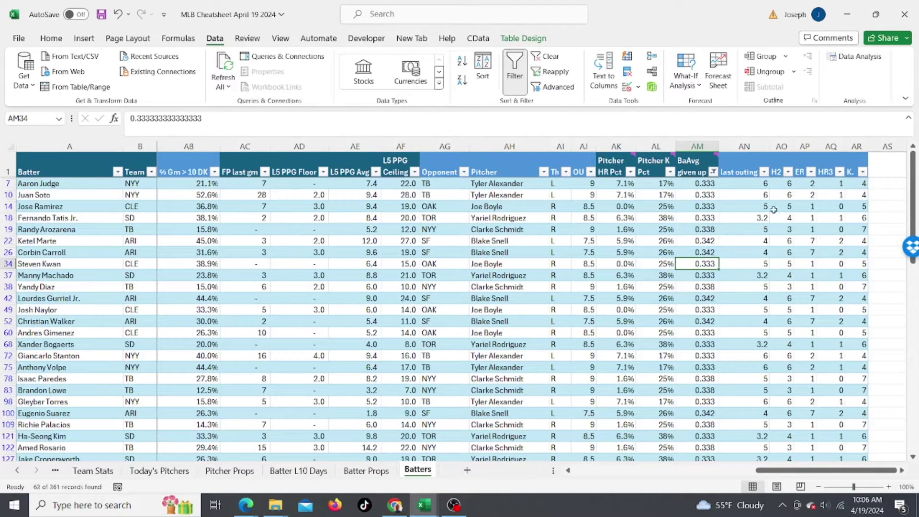
click(788, 172)
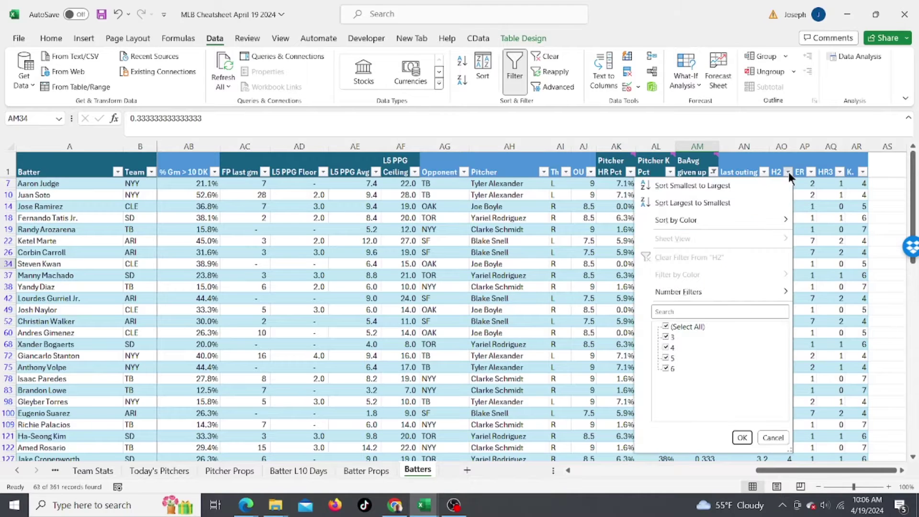
click(667, 337)
click(743, 438)
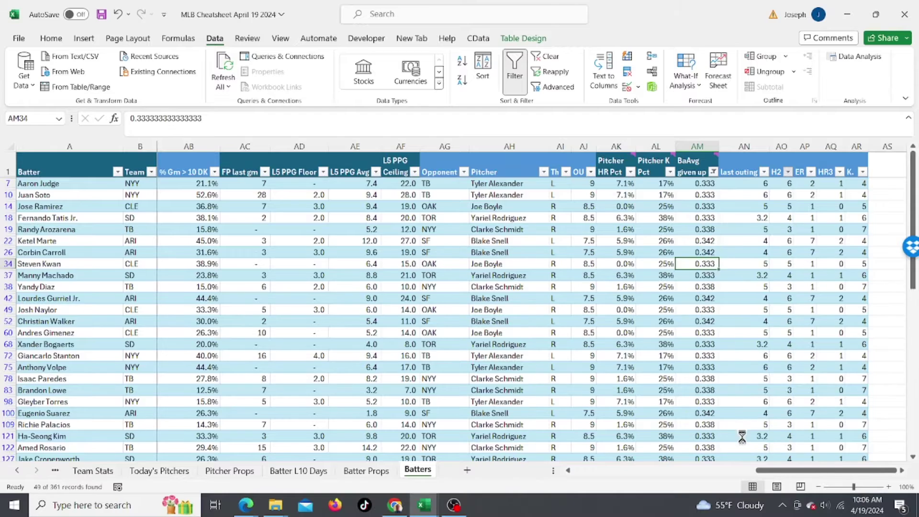
Step: Review the remaining teams without changing the Team filter, then switch to Batter L10 Days
click(641, 318)
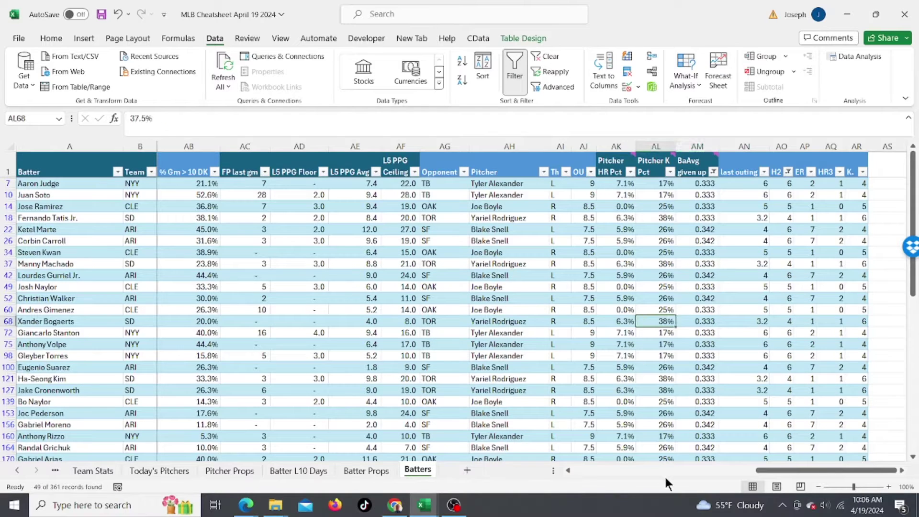
click(635, 470)
click(588, 469)
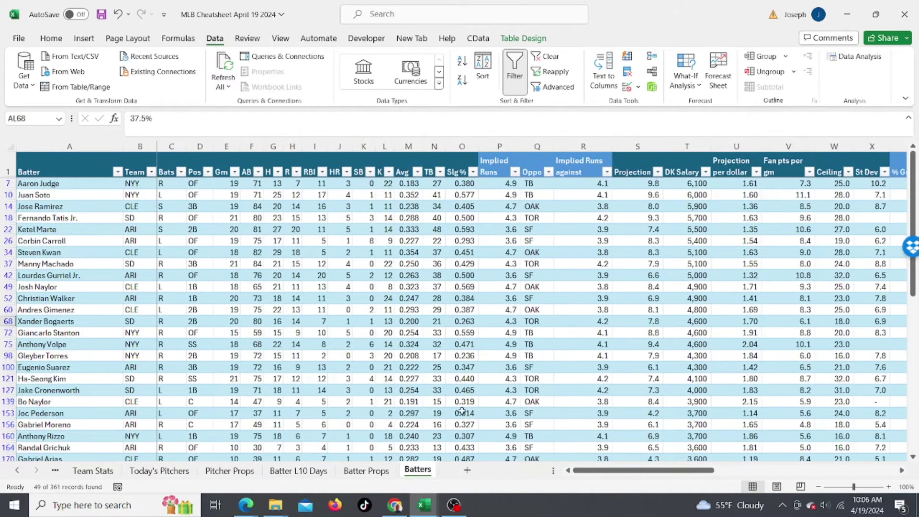
click(150, 172)
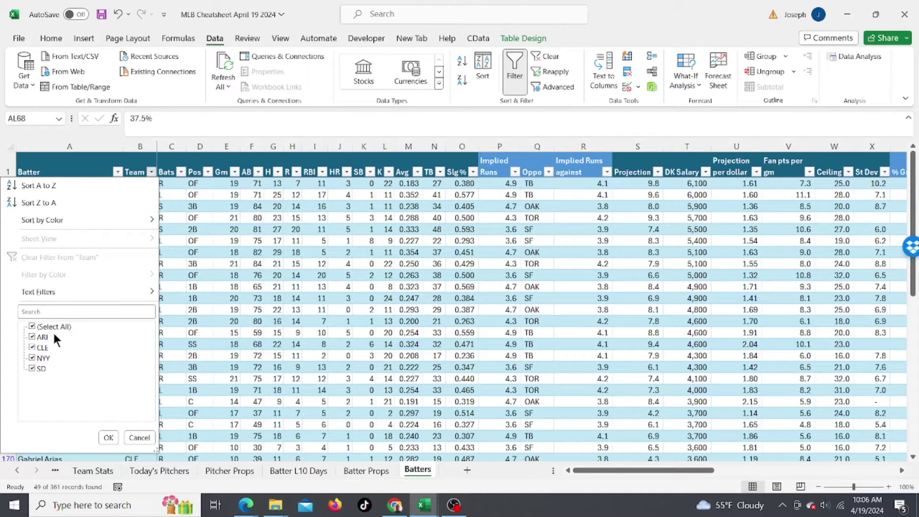
key(Return)
click(136, 286)
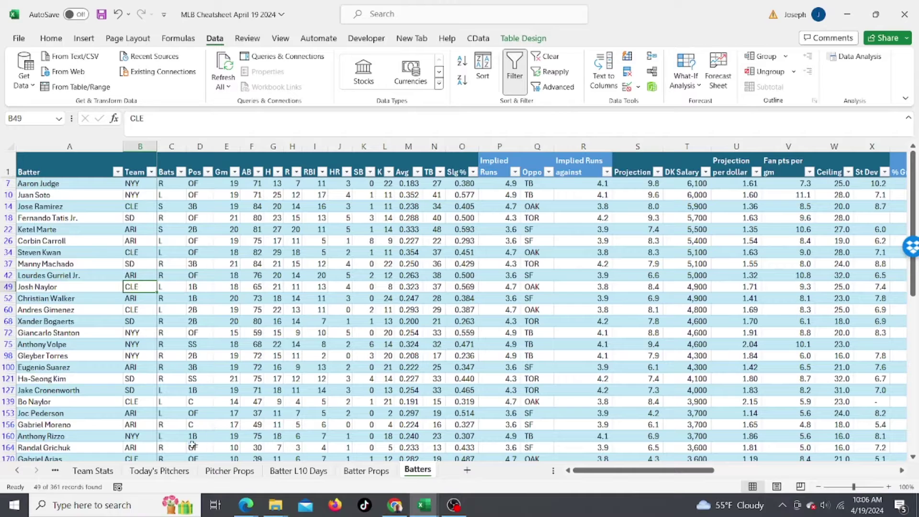
click(295, 471)
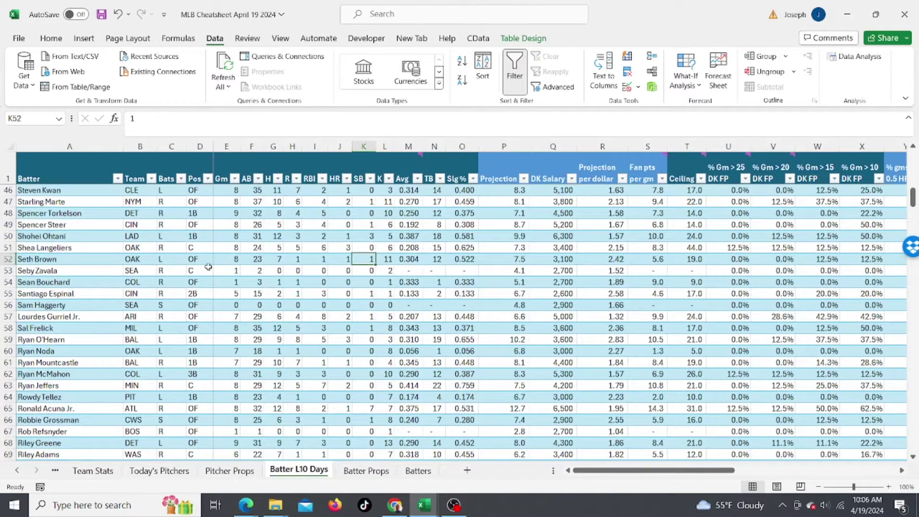
Step: Limit the Team column to ARI, CLE, NYY and SD, showing 49 of 361 batters
click(105, 174)
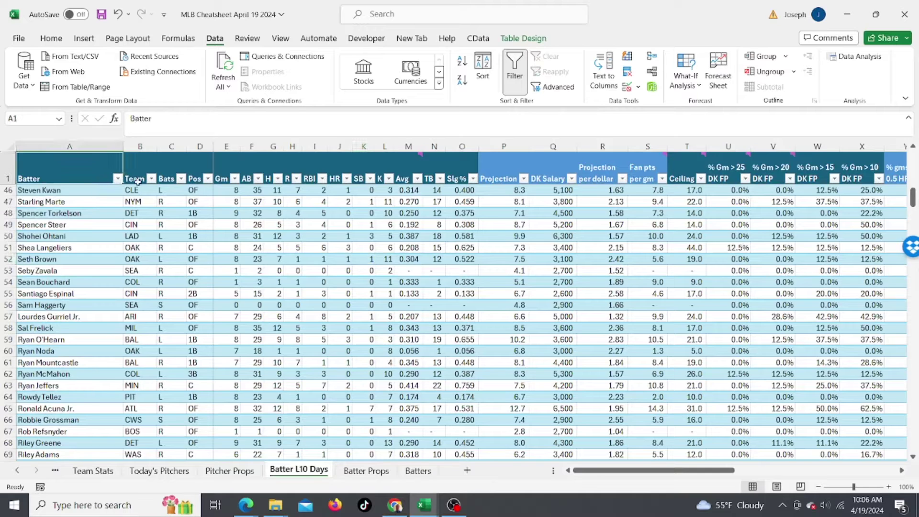
click(152, 180)
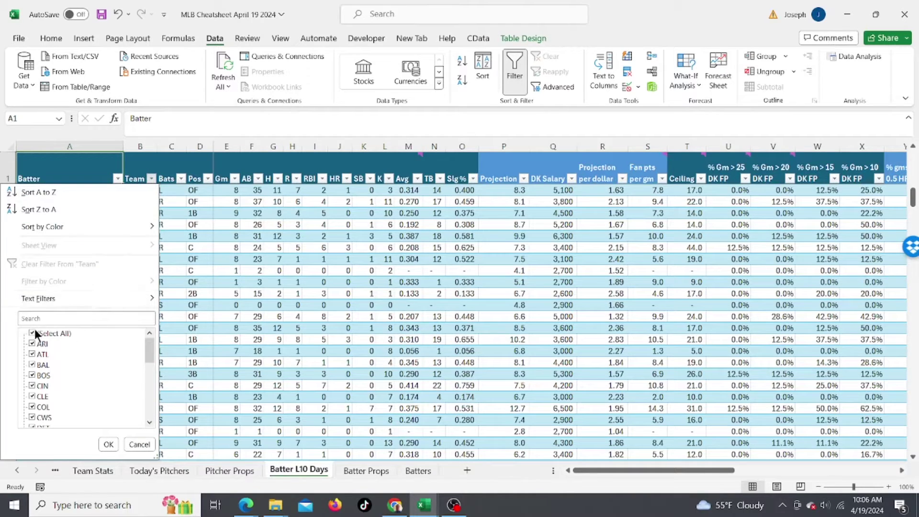
click(33, 329)
click(33, 344)
click(32, 396)
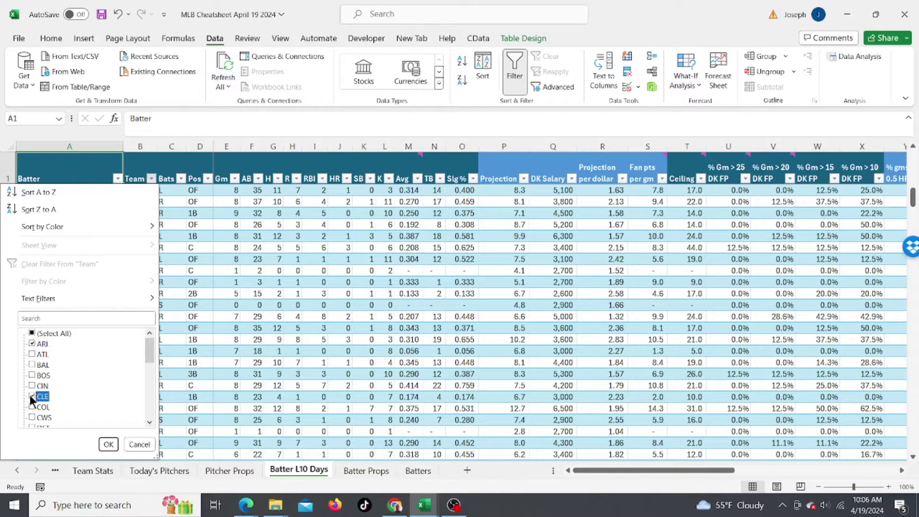
click(148, 393)
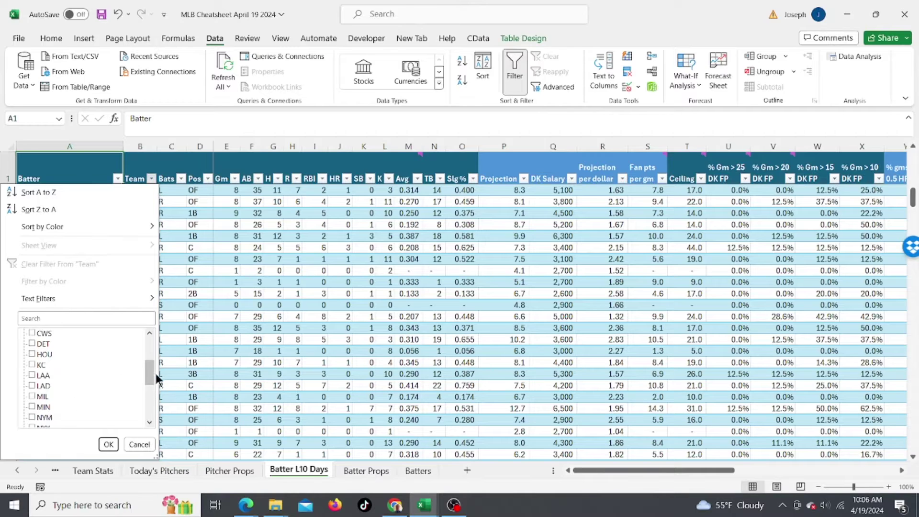
drag(151, 374, 150, 387)
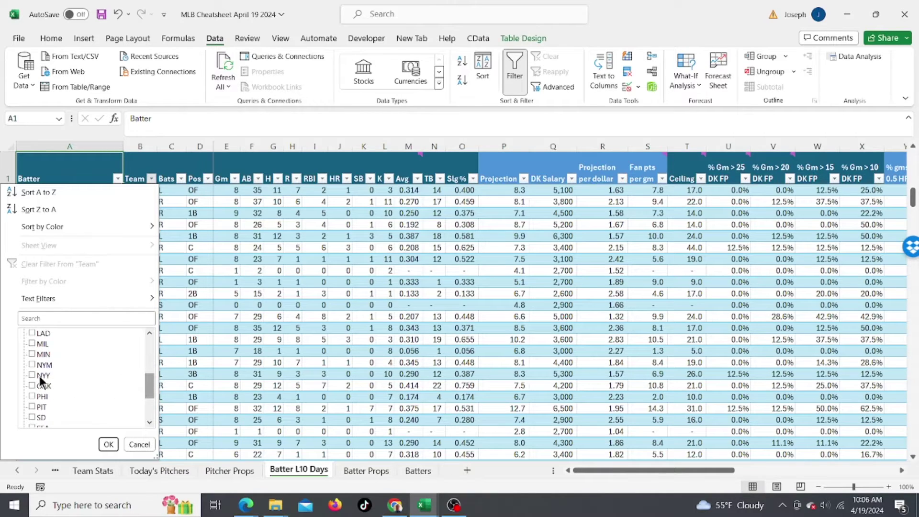
click(147, 405)
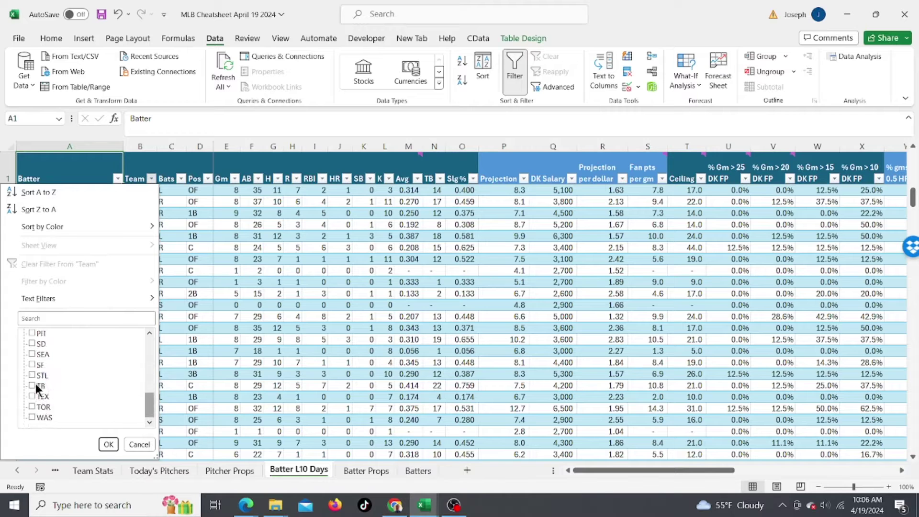
click(32, 343)
click(108, 445)
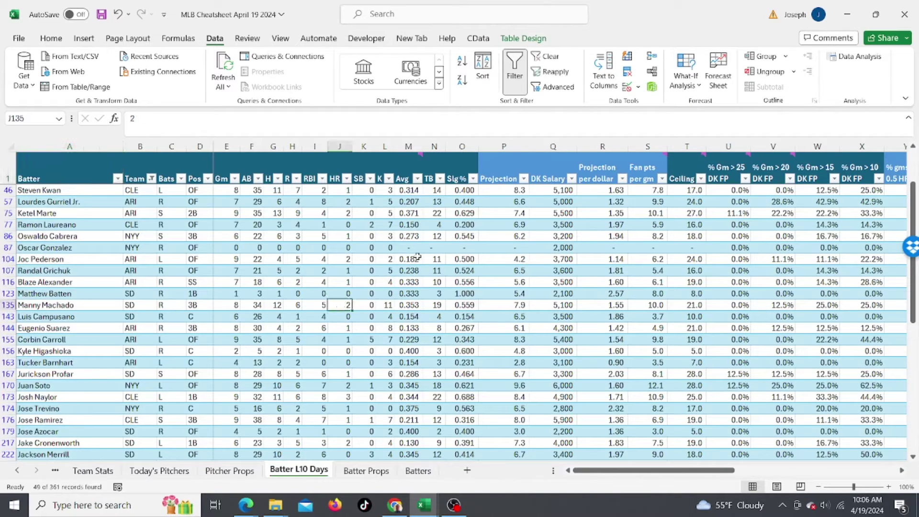
click(416, 258)
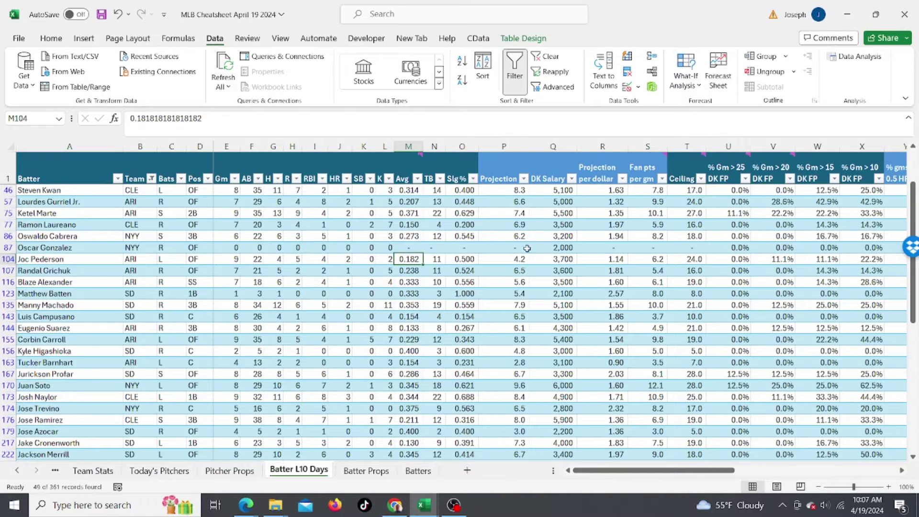
Step: Filter % gms > 0.5 H to the 78%–100% values, leaving 9 batters
drag(666, 470, 752, 470)
click(619, 177)
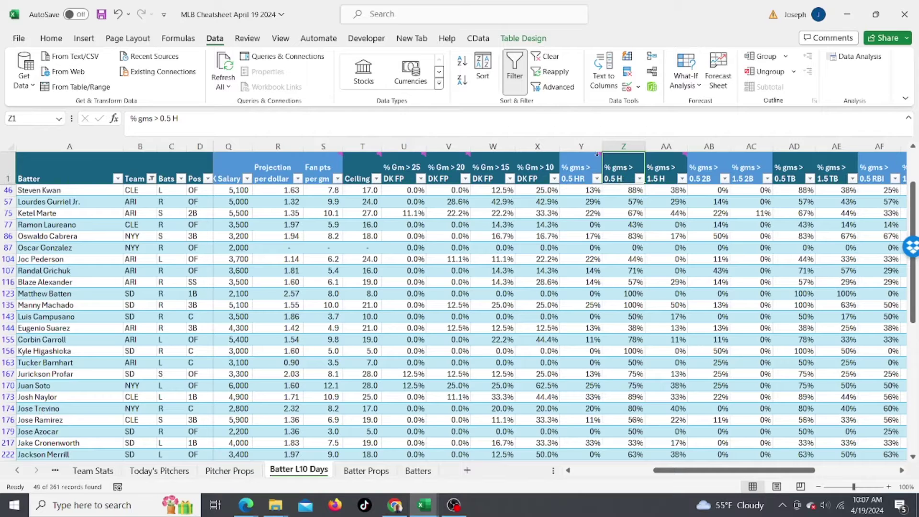
mouse_move(598, 154)
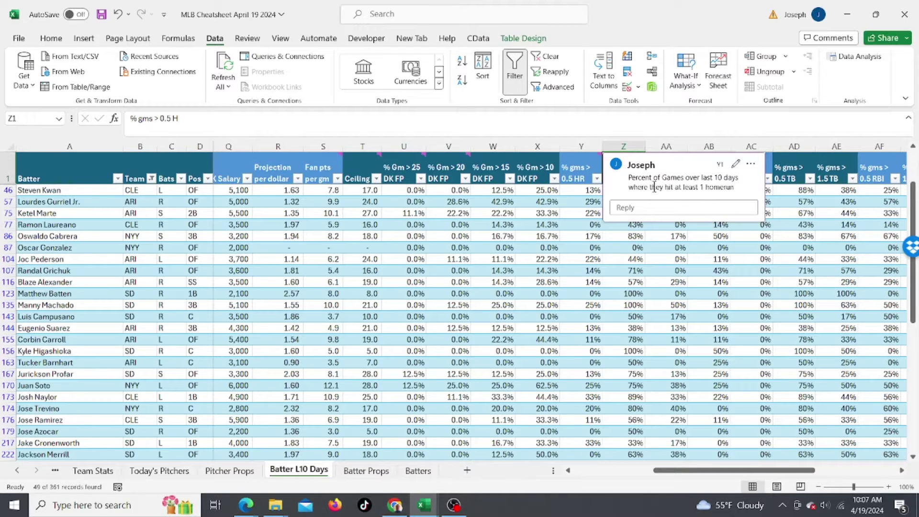
key(Left)
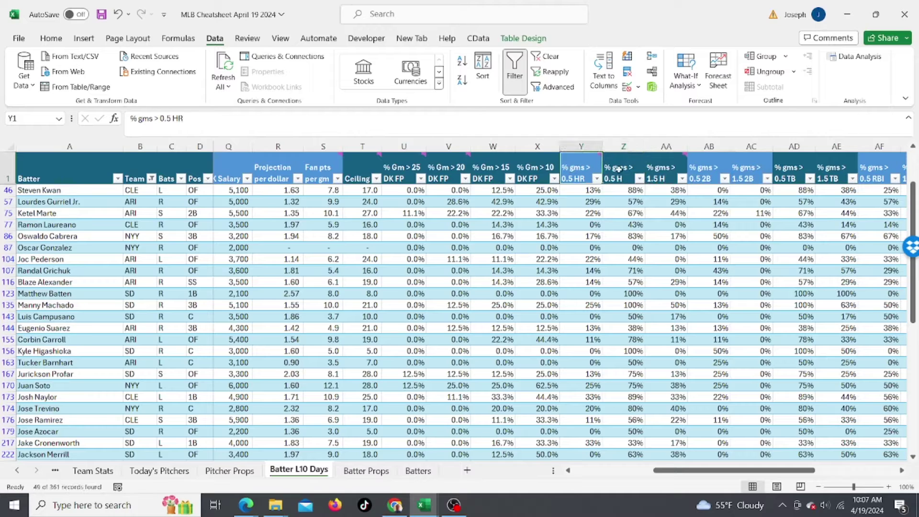
click(619, 168)
click(639, 178)
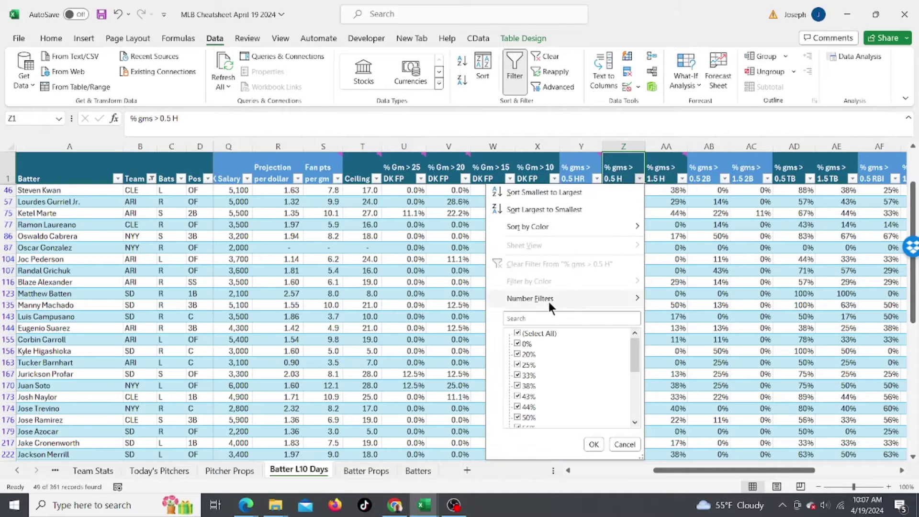
click(517, 333)
drag(630, 351, 627, 421)
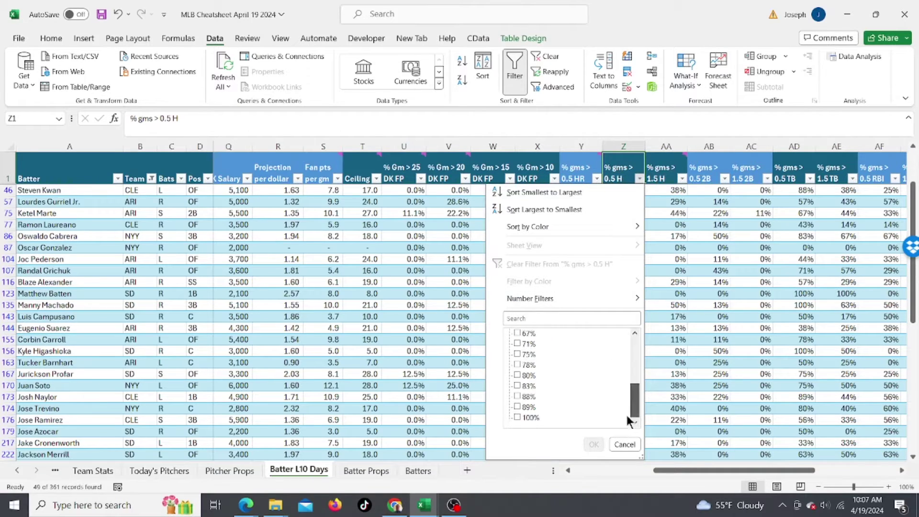
click(519, 406)
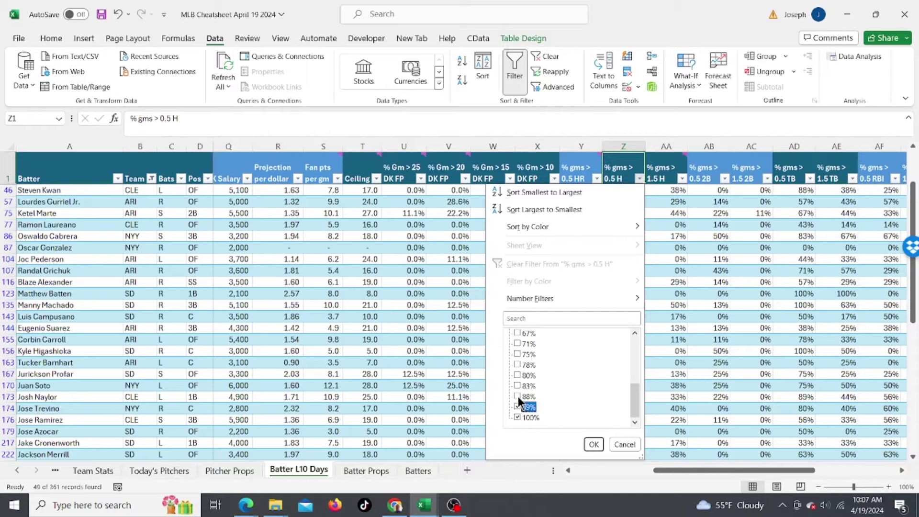
click(518, 375)
click(593, 444)
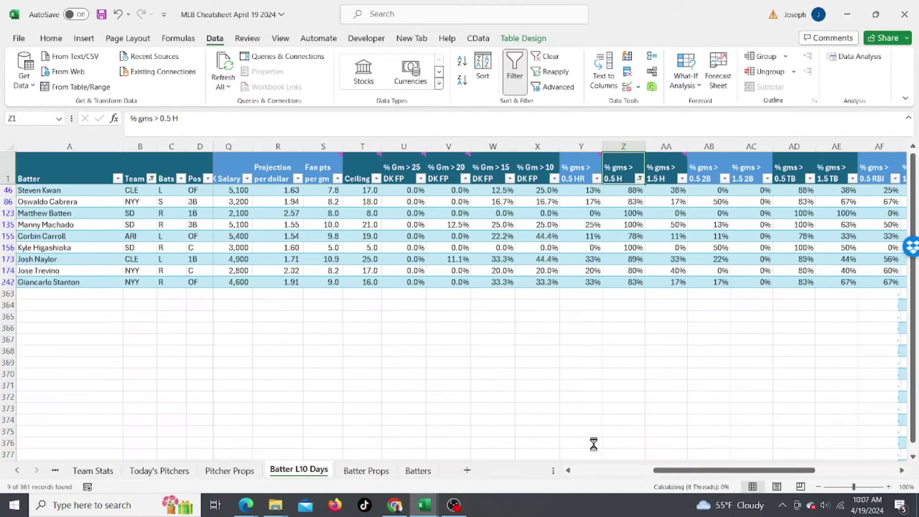
Step: Exclude 1 and 2 from the Gm filter, leaving 7 of 361 batters
click(655, 383)
click(579, 470)
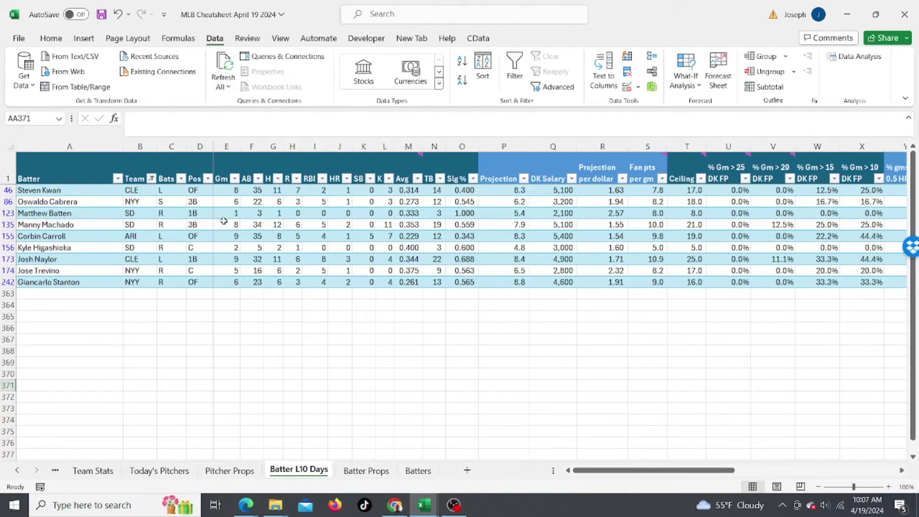
click(233, 216)
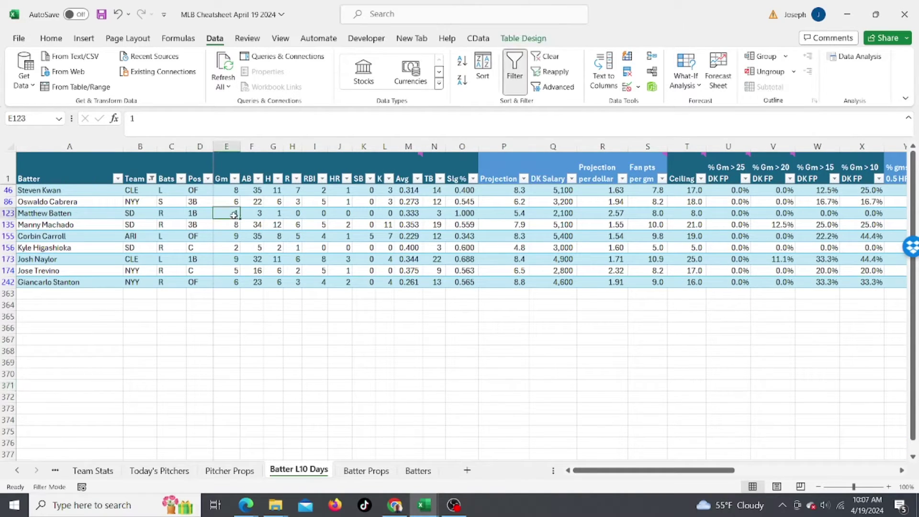
click(235, 179)
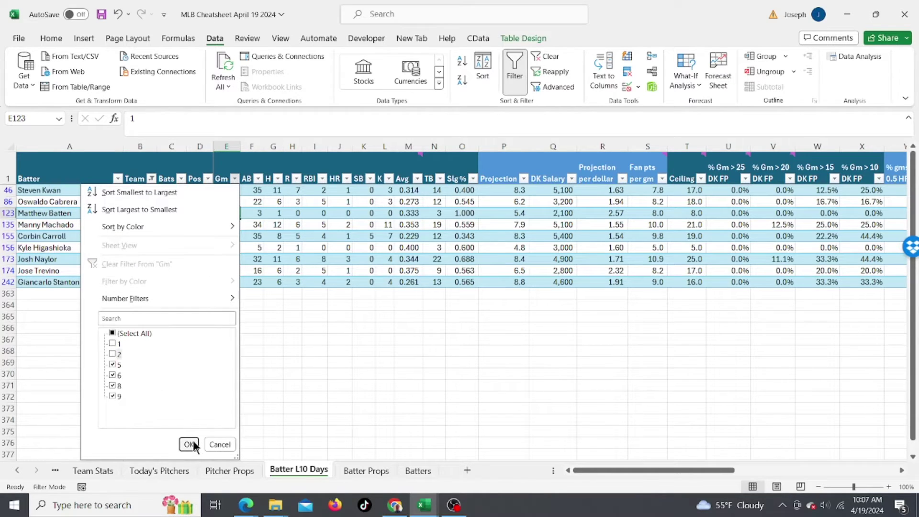
click(188, 444)
Step: Review games played, batting averages and home runs for Carroll, Trevino, Stanton and Cabrera
click(234, 223)
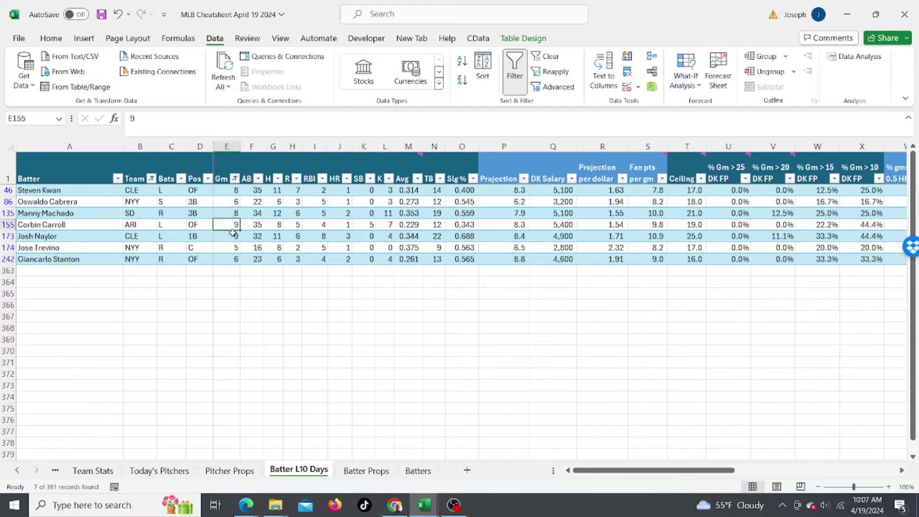
click(233, 246)
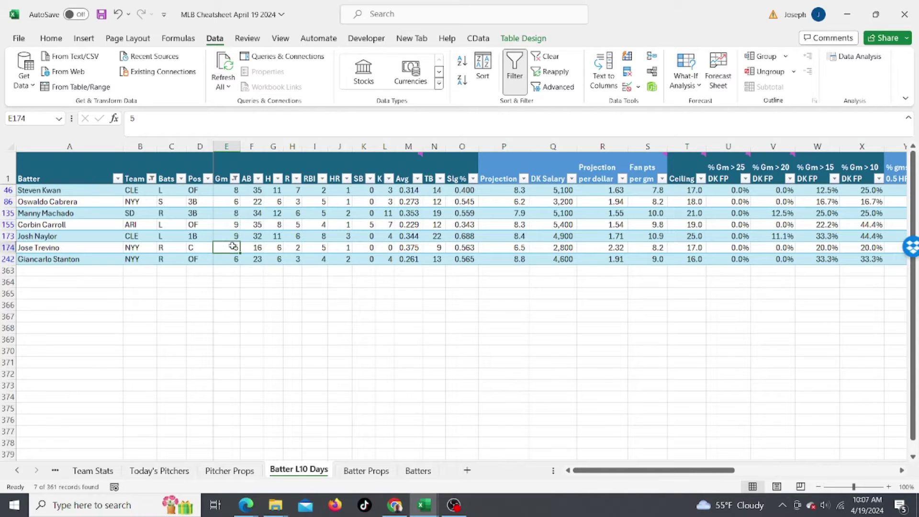
click(413, 257)
click(410, 222)
click(409, 197)
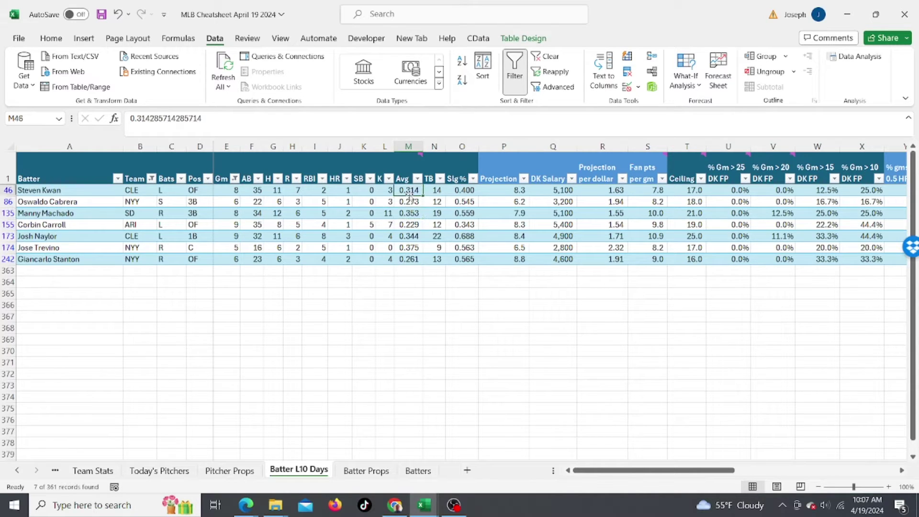
click(348, 202)
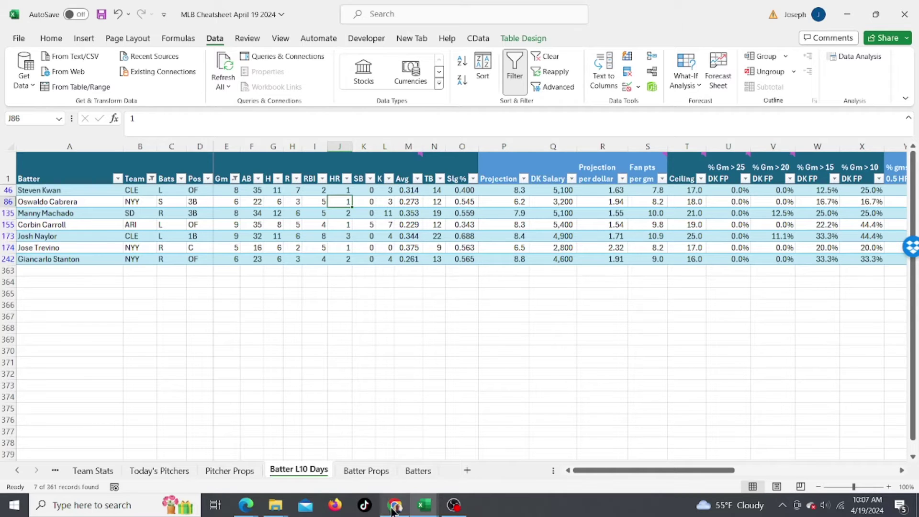
mouse_move(393, 510)
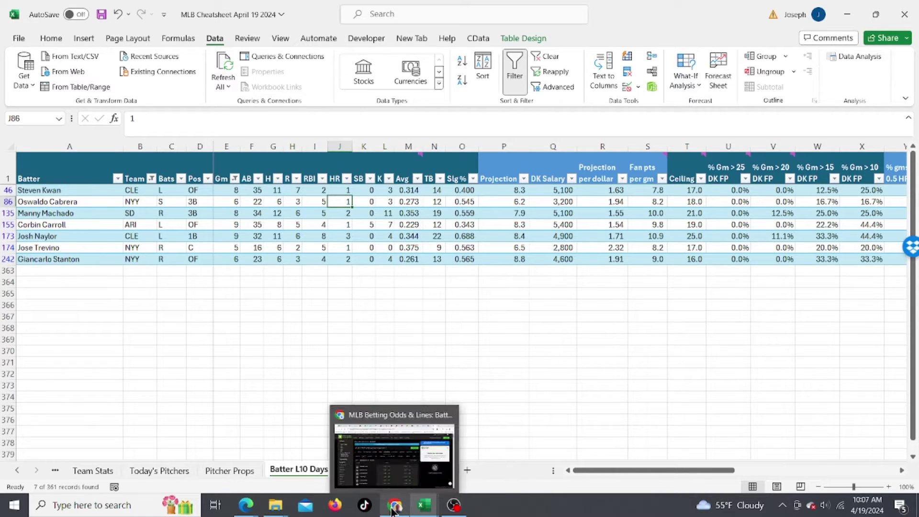
click(403, 437)
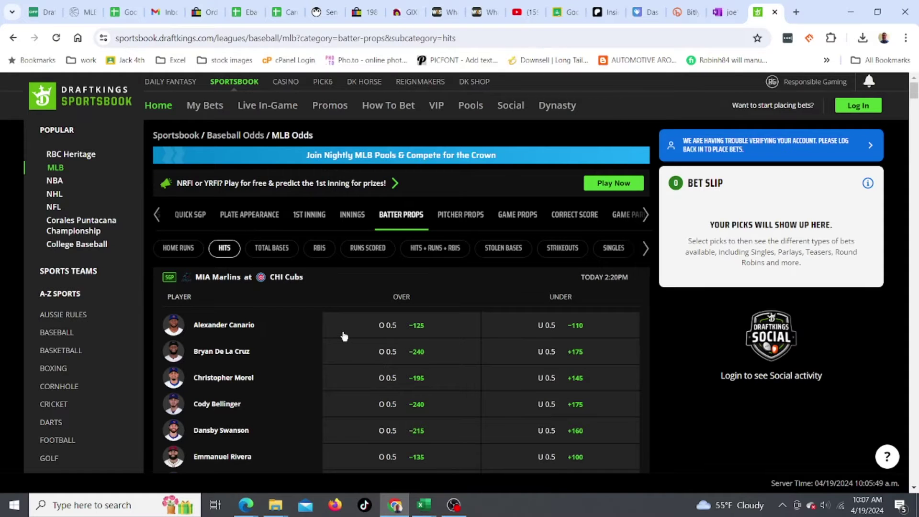
key(alt+Tab)
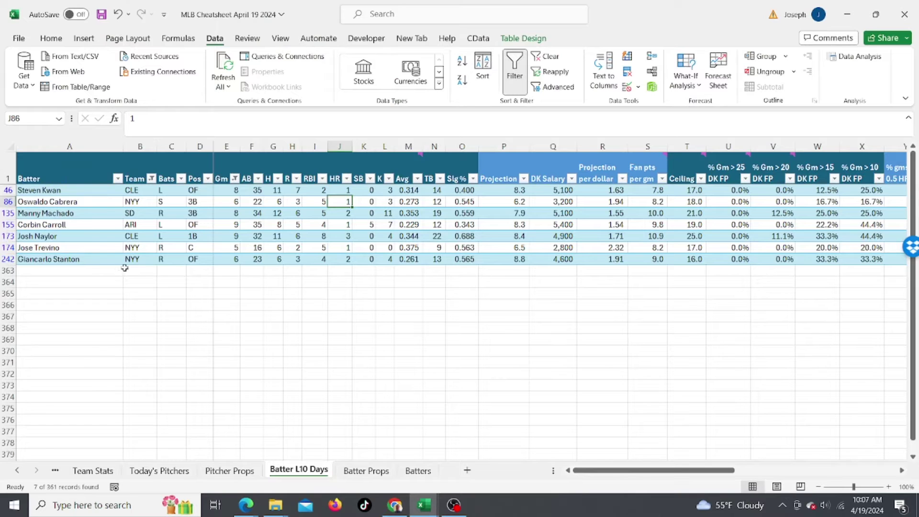
key(alt+Tab)
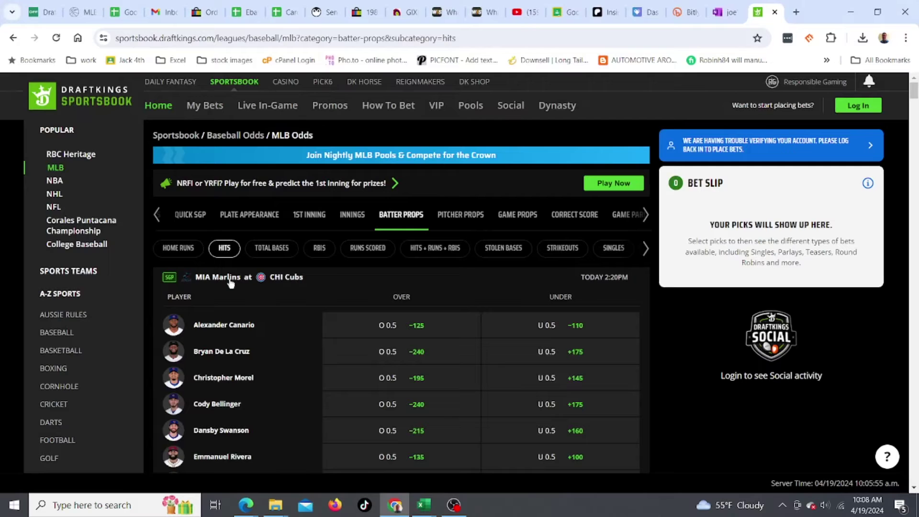
scroll(916, 364, down, 15)
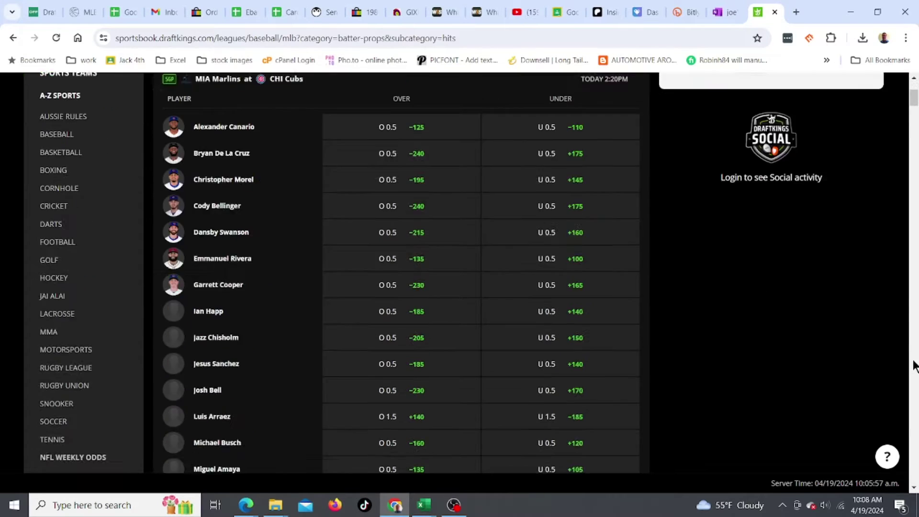
scroll(915, 366, down, 7)
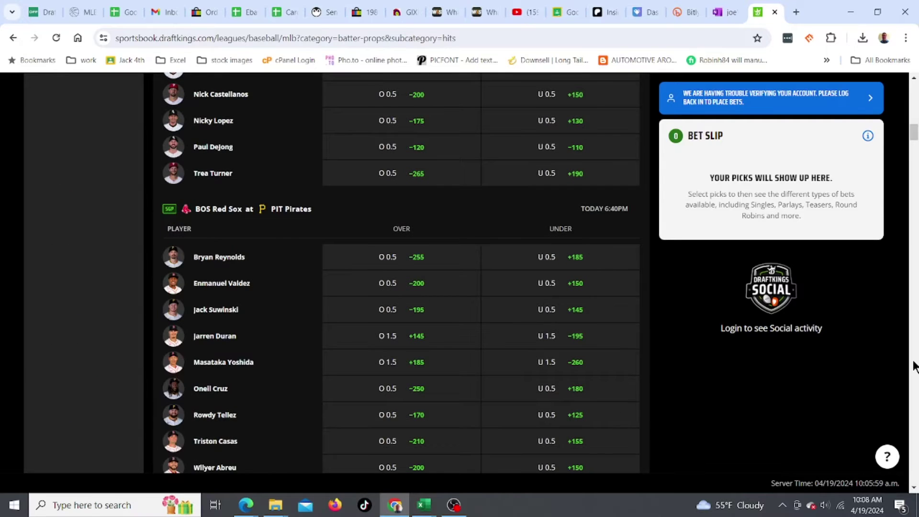
scroll(916, 366, down, 7)
scroll(916, 366, down, 15)
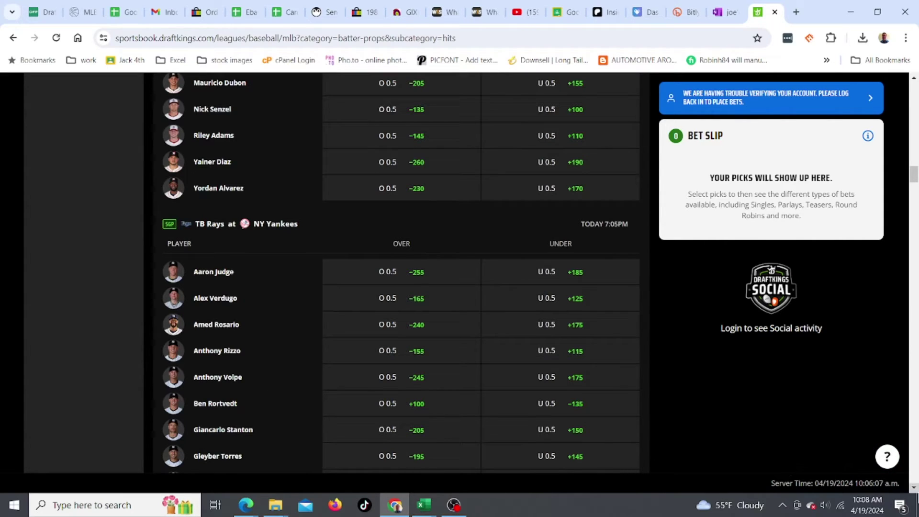
scroll(914, 489, down, 2)
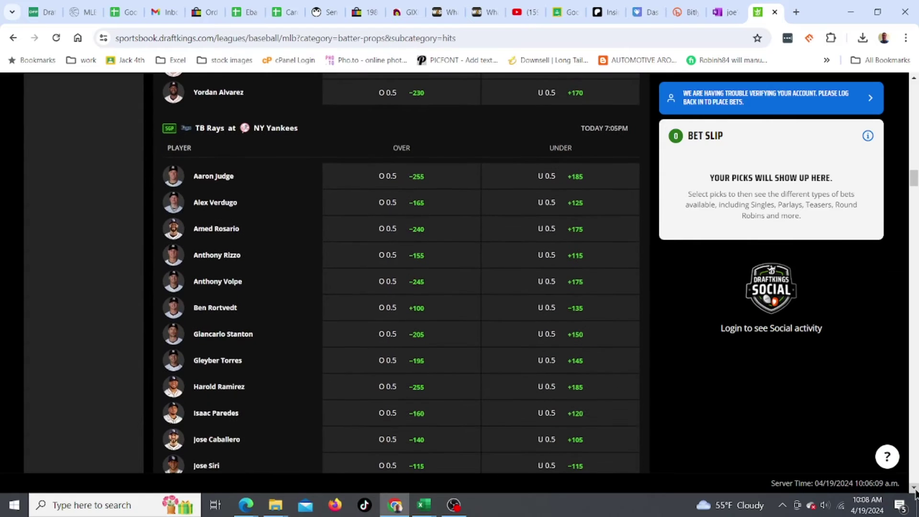
click(915, 488)
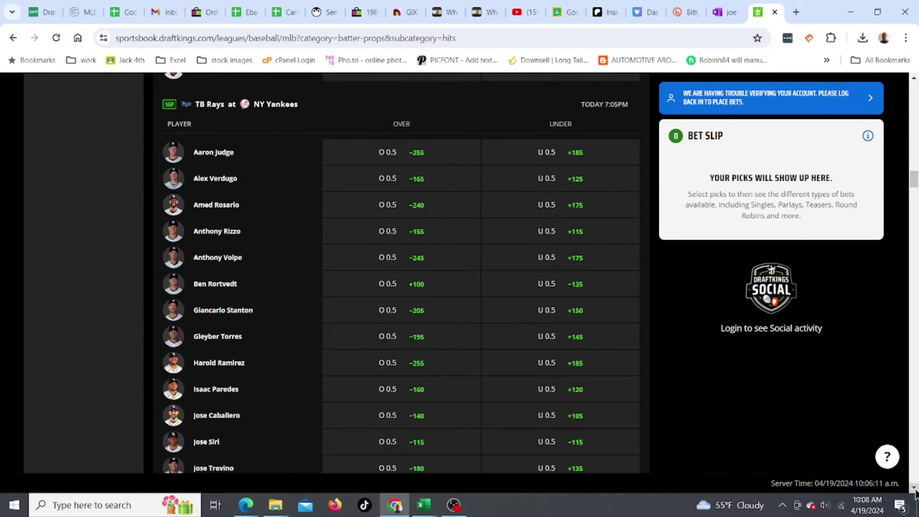
click(914, 488)
click(914, 488)
click(915, 488)
click(914, 489)
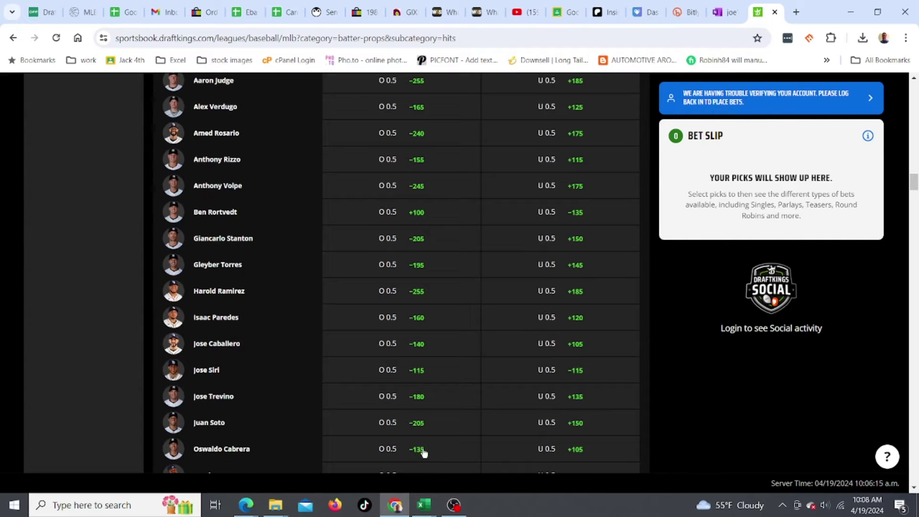
key(alt+Tab)
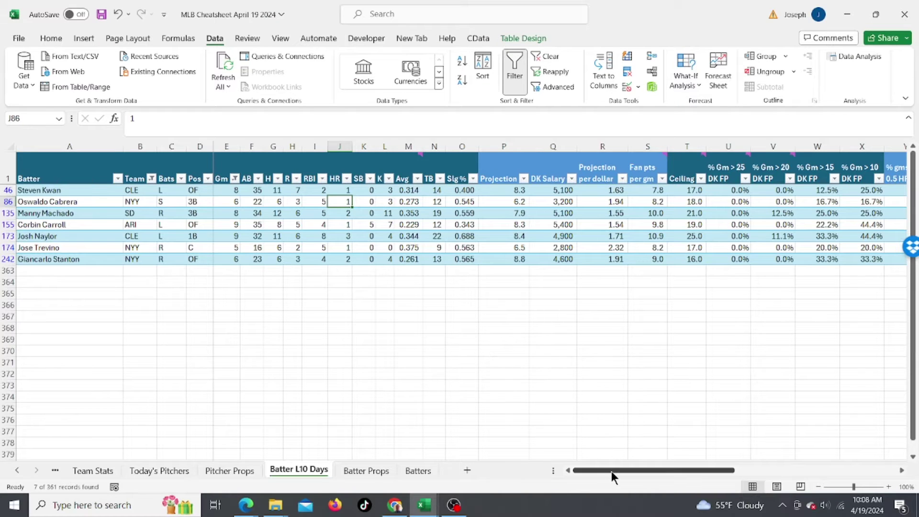
Step: Scan the shortlisted batters' hit-rate columns, then return to the DraftKings hits props
drag(611, 471, 709, 469)
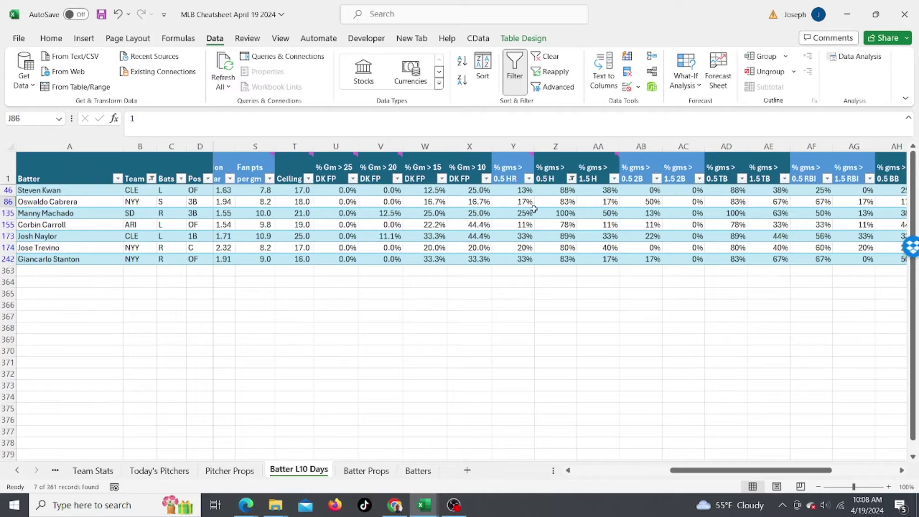
click(594, 470)
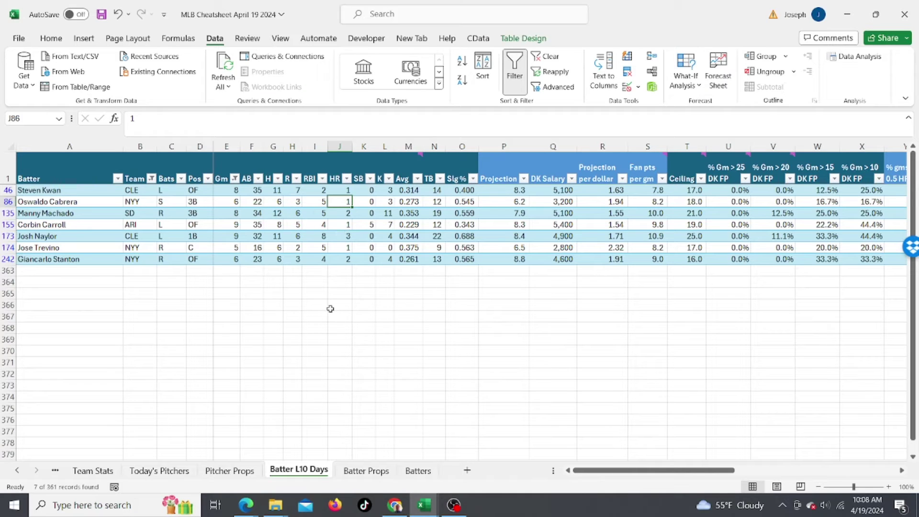
key(alt+Tab)
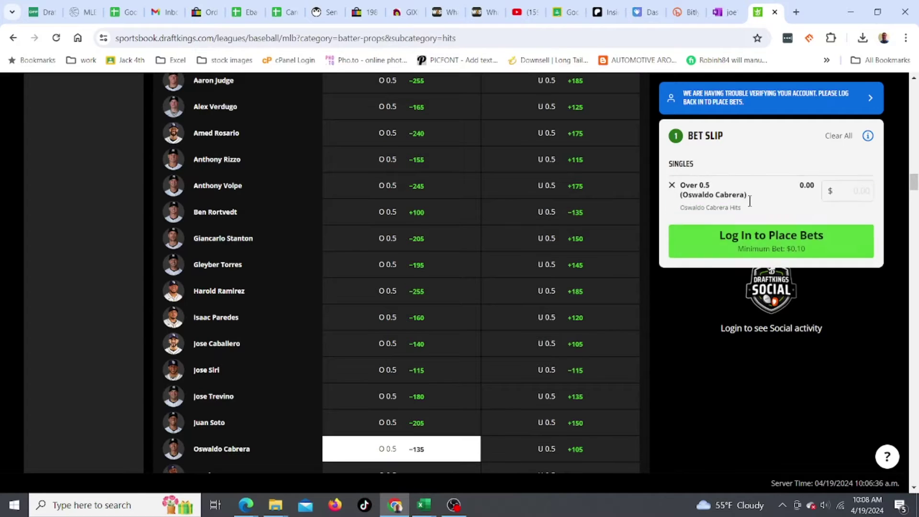
Step: Stake $5 on the Cabrera Over 0.5 hits single at -135, paying $8.70
click(850, 196)
text(5)
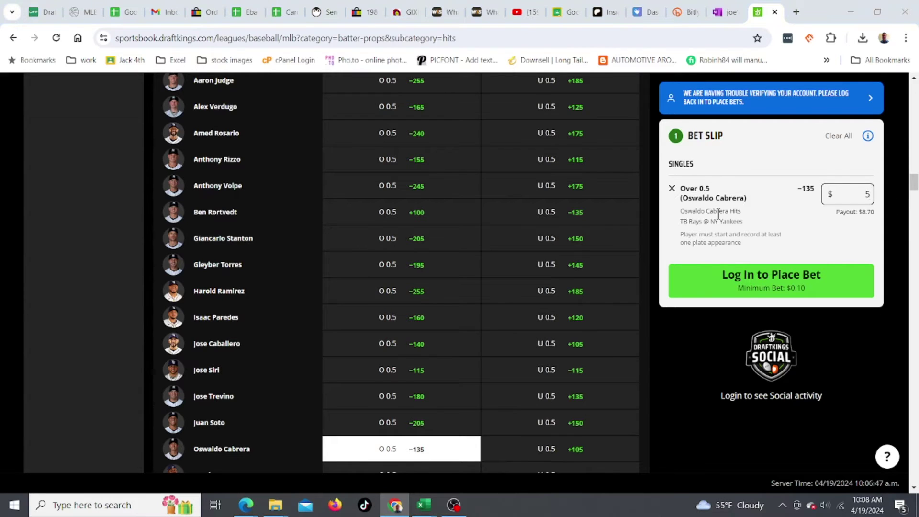
key(alt+Tab)
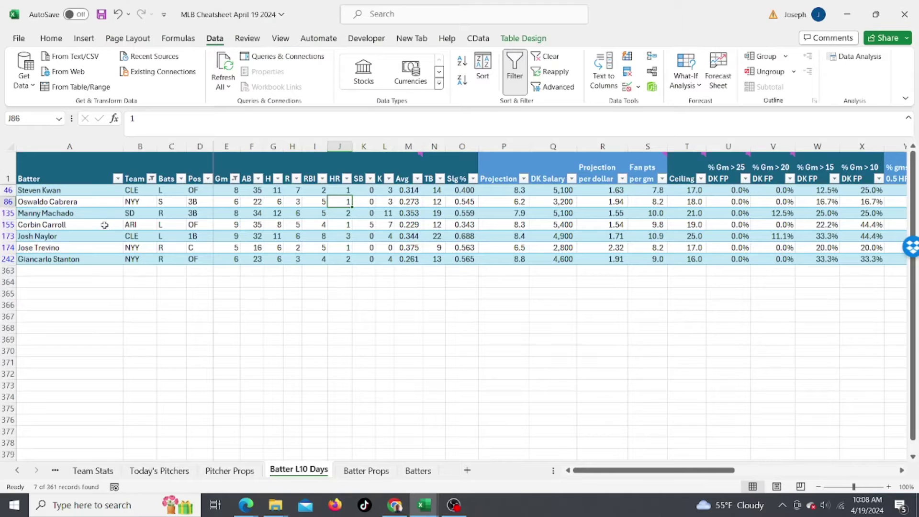
click(71, 217)
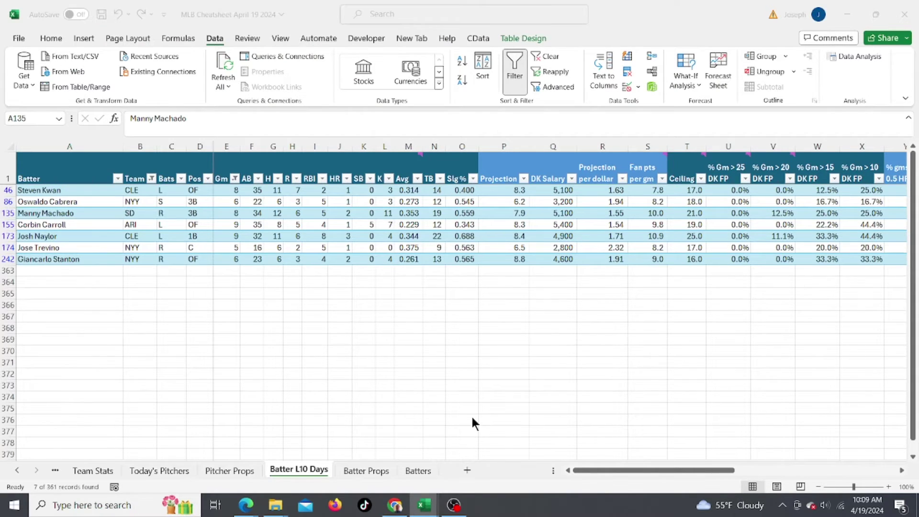
key(alt+Tab)
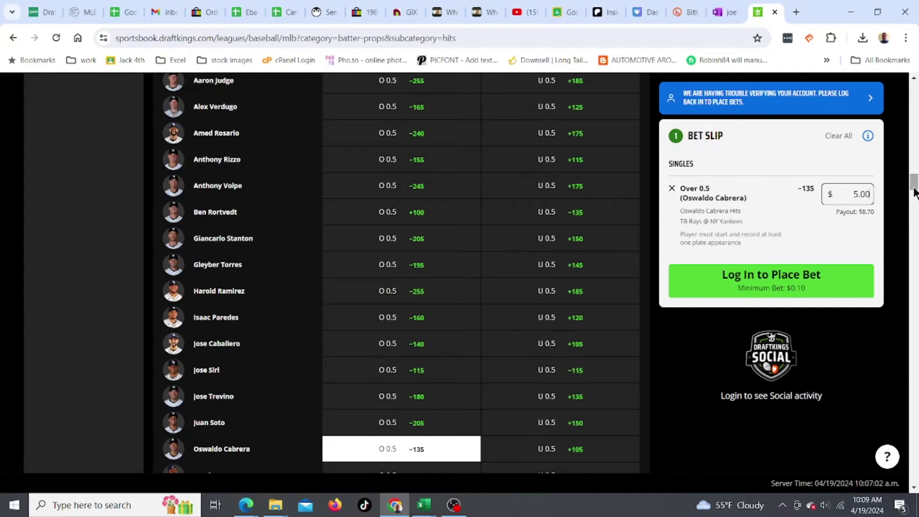
drag(915, 189, 916, 335)
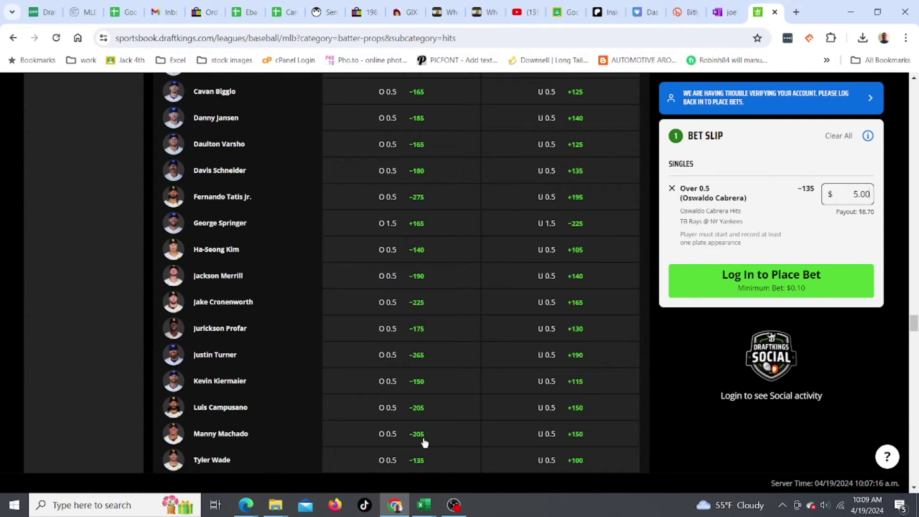
key(alt+Tab)
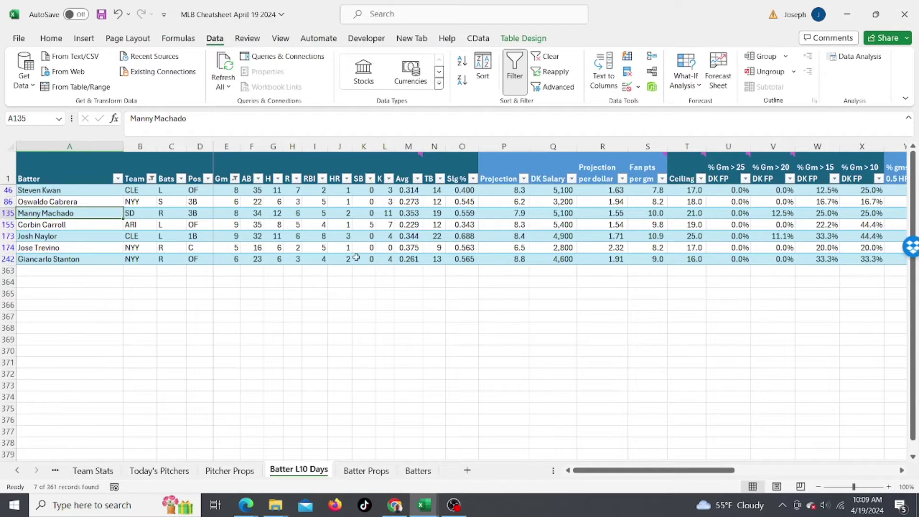
click(272, 249)
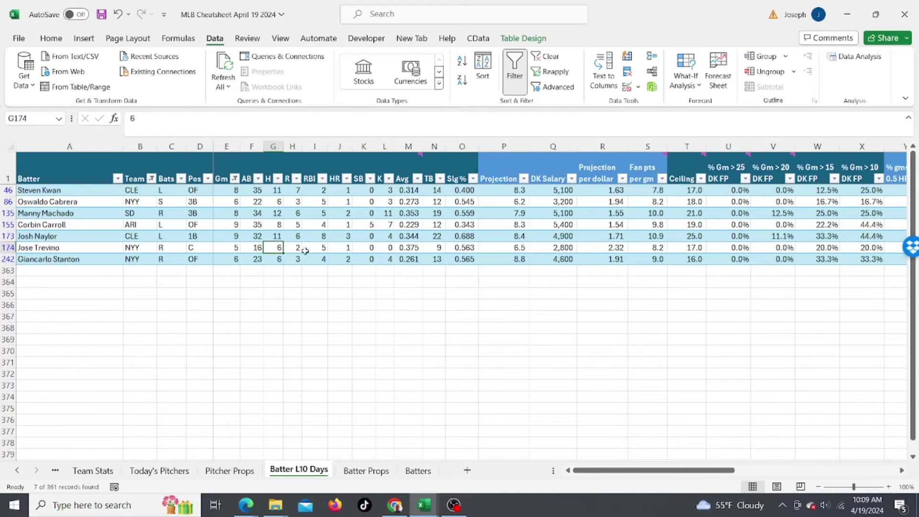
click(416, 247)
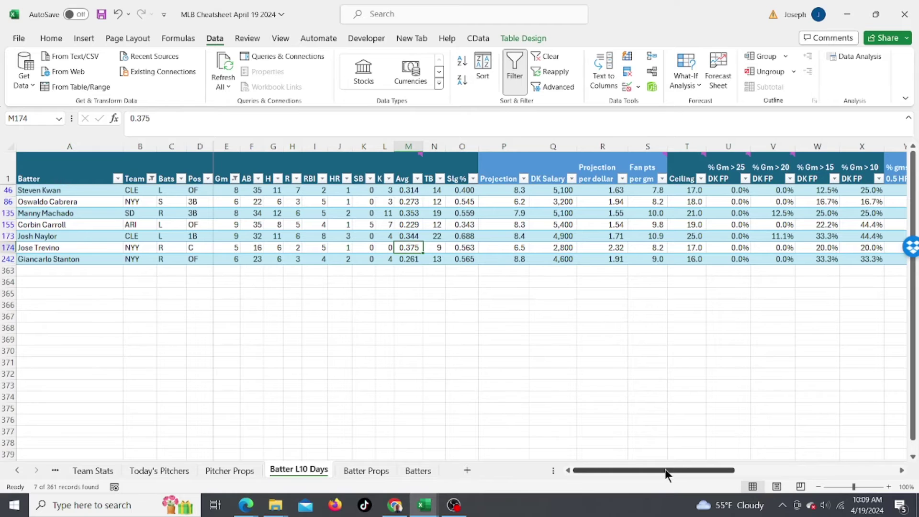
key(alt+Tab)
drag(914, 324, 912, 188)
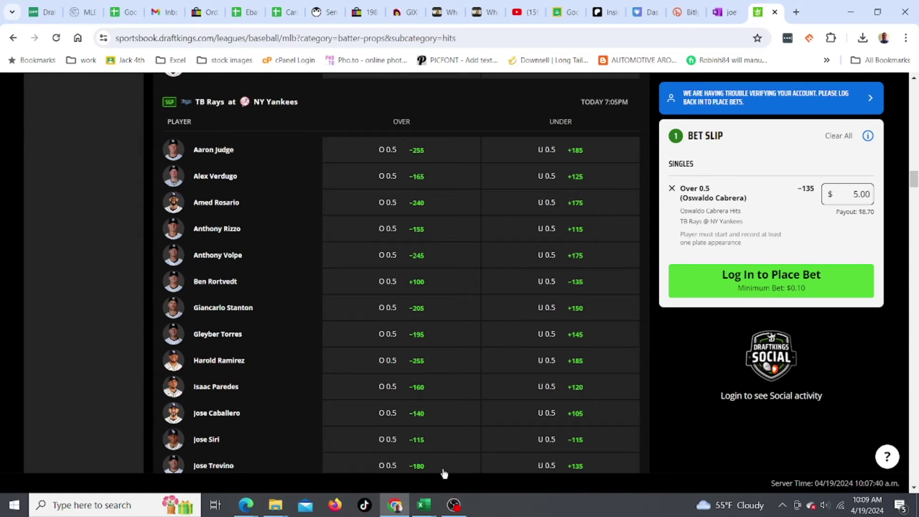
key(alt+Tab)
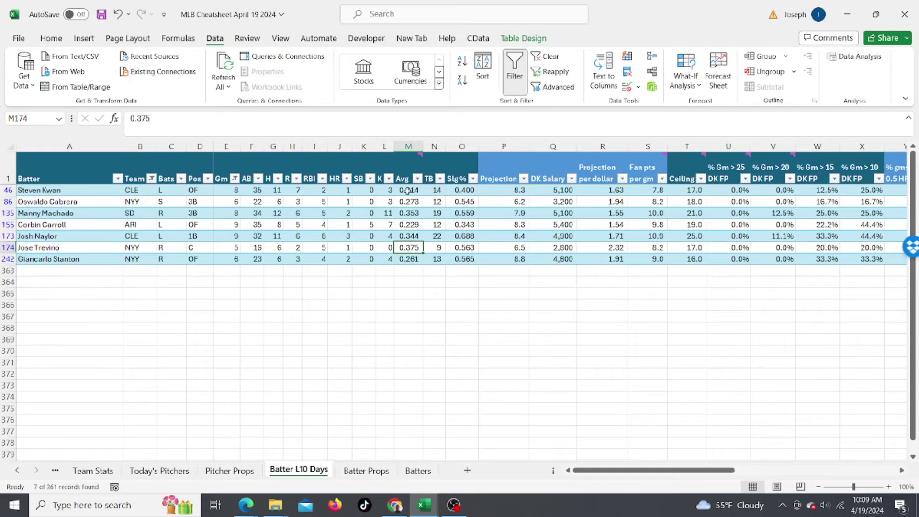
click(405, 192)
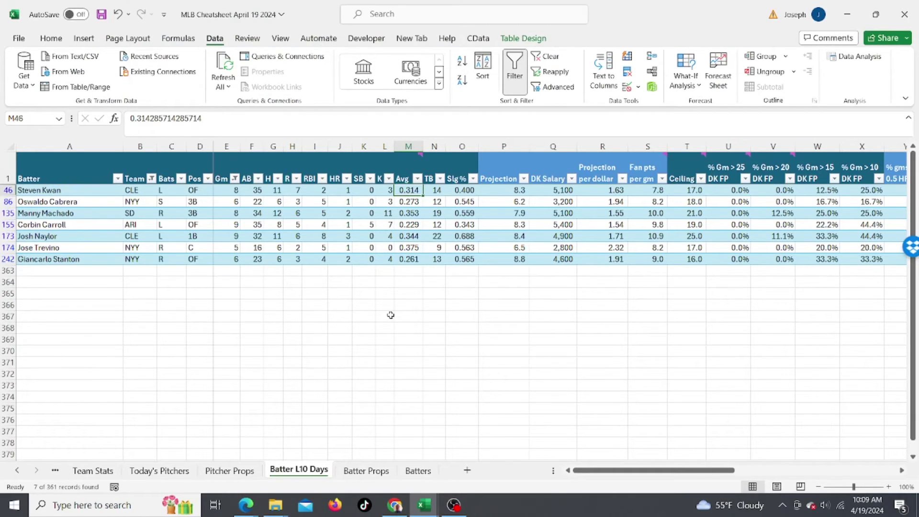
key(alt+Tab)
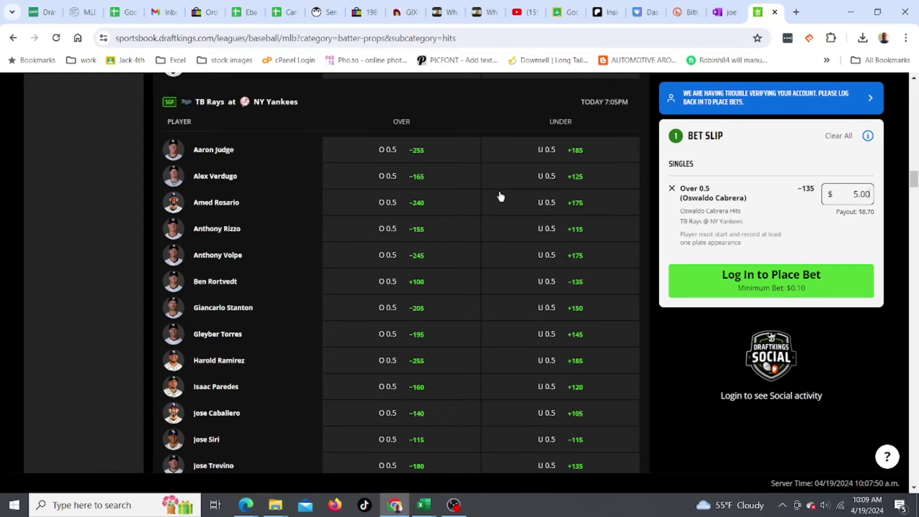
Step: Search the props page for 'cleve' and find Steven Kwan's Over 1.5 hits at +155
key(ctrl+f)
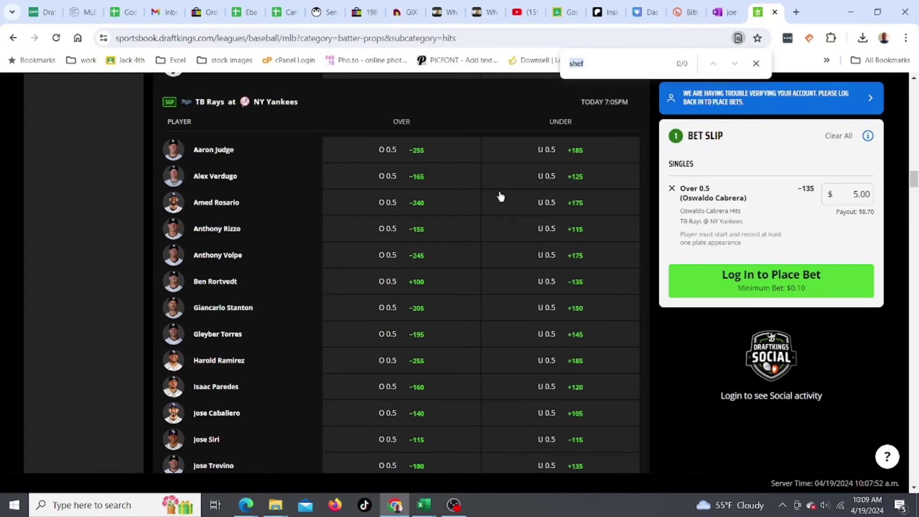
text(cleve)
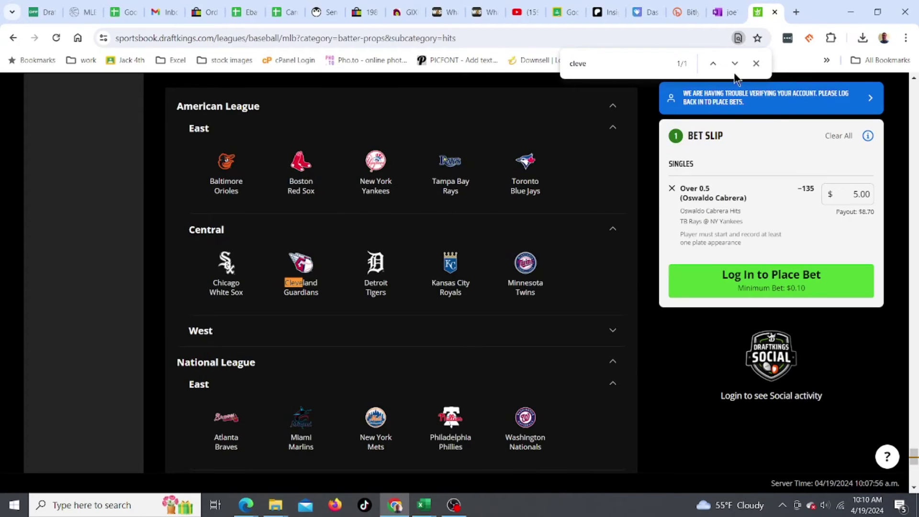
drag(915, 454, 915, 159)
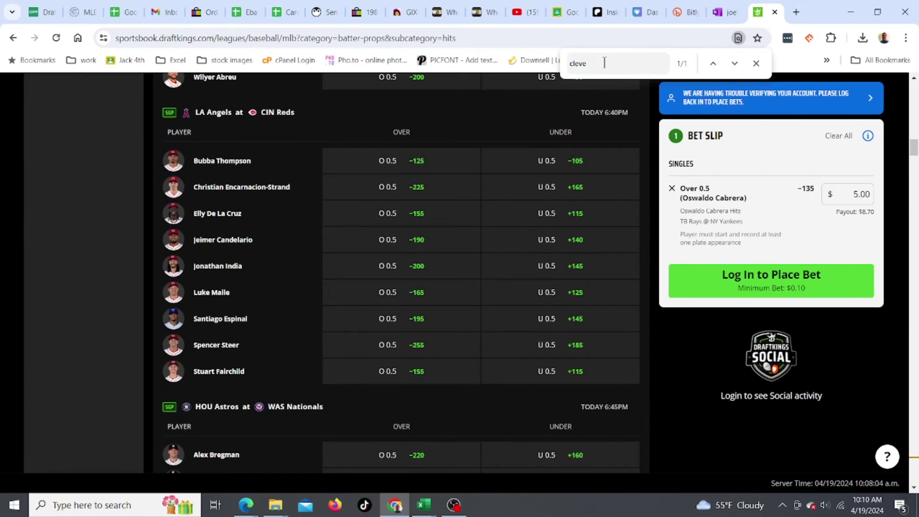
key(alt+Tab)
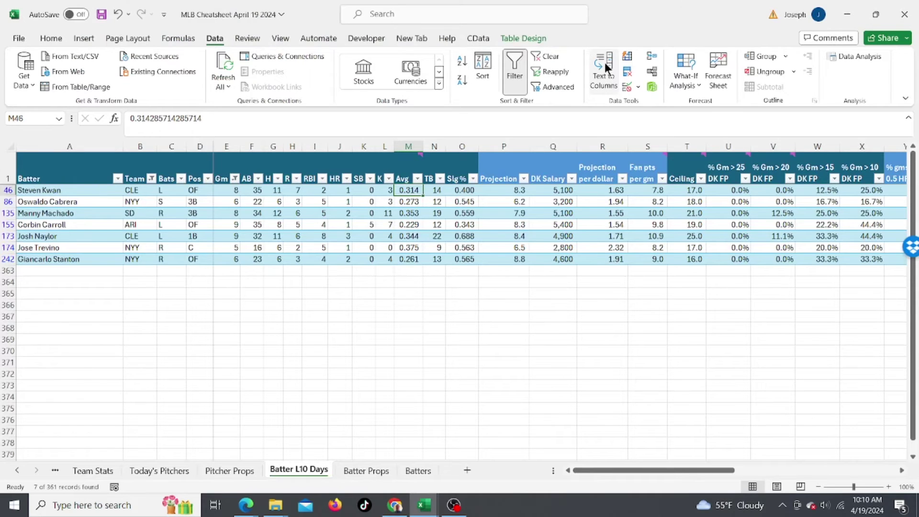
key(alt+Tab)
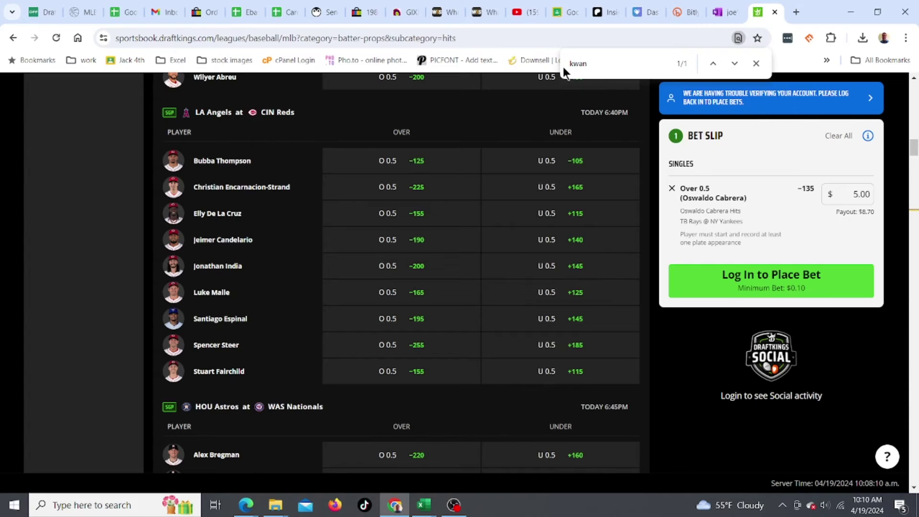
click(731, 68)
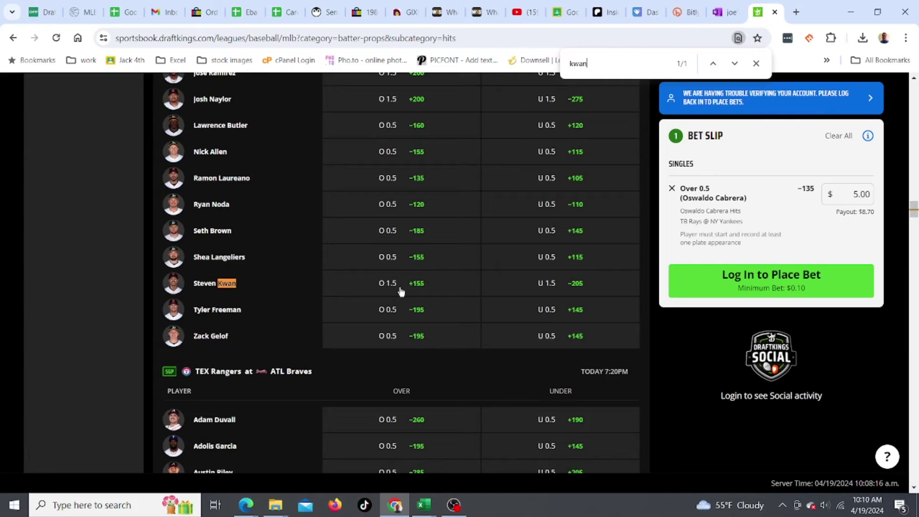
key(alt+Tab)
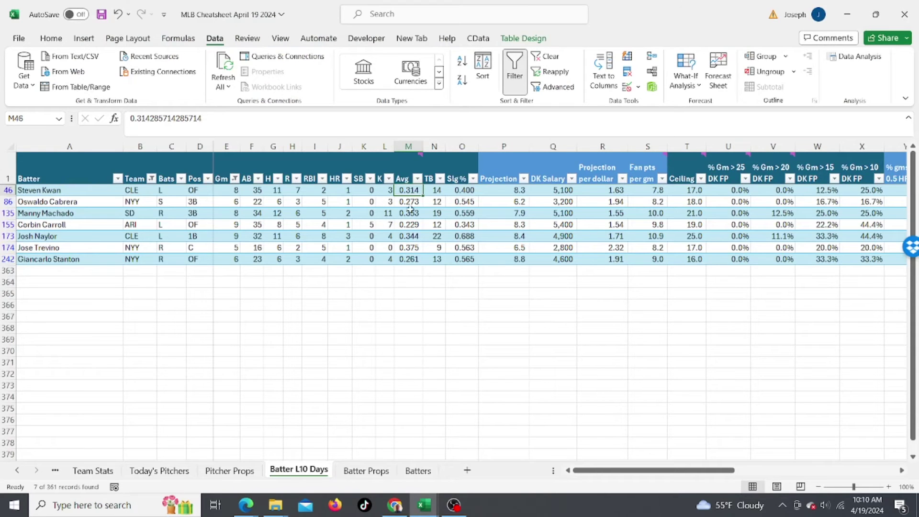
Step: Check Kwan's projection and over-1.5-hits rate in row 46 against his DraftKings line
click(498, 192)
key(Right)
key(Right)
key(Right)
key(Right)
key(Right)
key(Right)
key(Right)
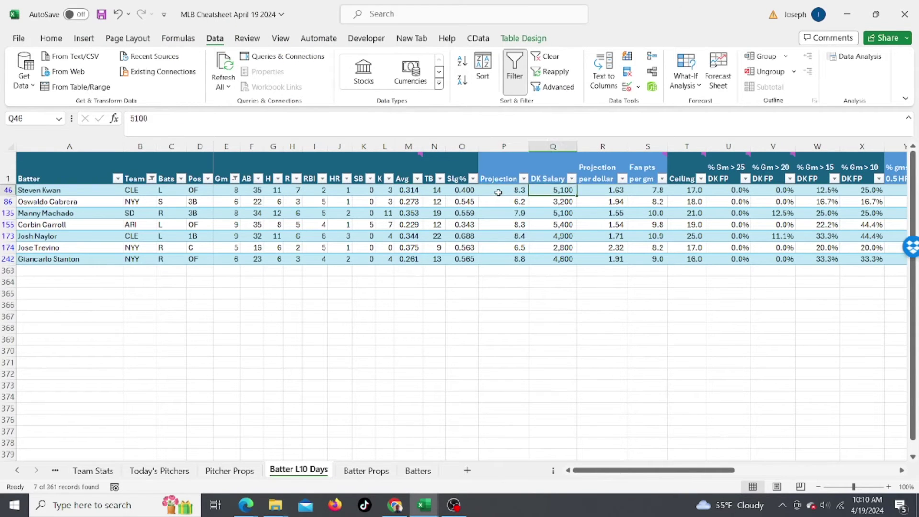
key(Right)
key(Right)
key(Right)
key(Right)
key(Right)
key(Right)
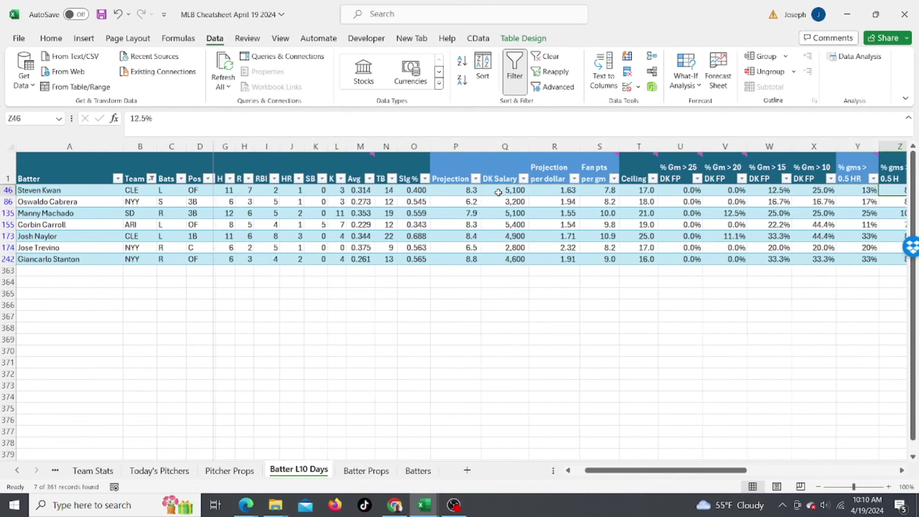
key(Left)
key(Left)
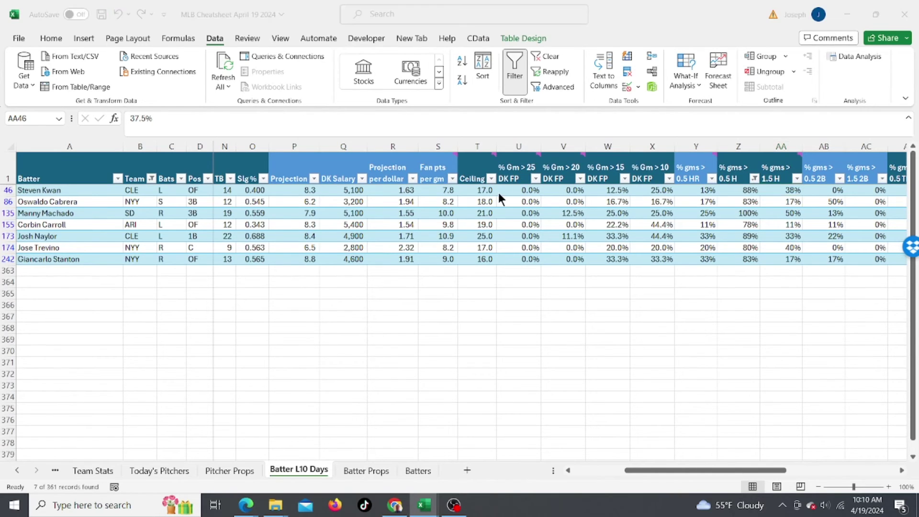
key(alt+Tab)
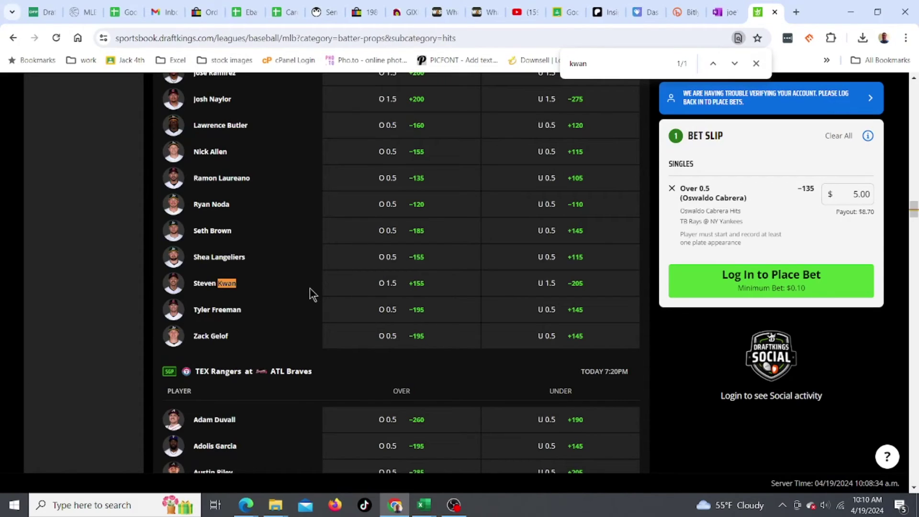
key(alt+Tab)
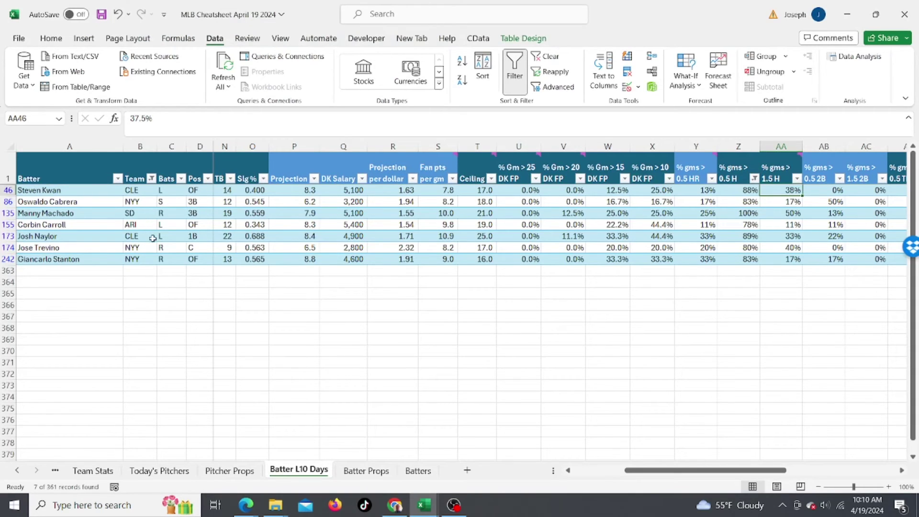
Step: Confirm Josh Naylor's team CLE and his over-1.5-hits rate, then return to DraftKings
click(133, 226)
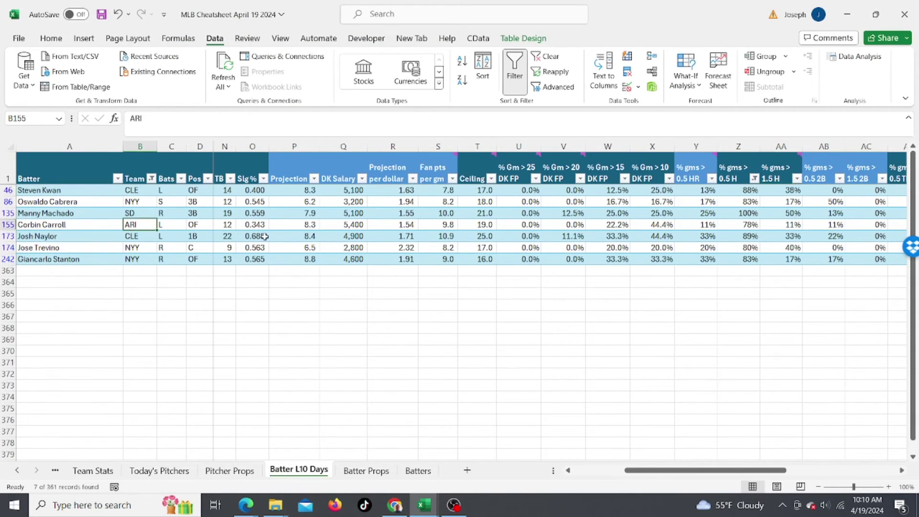
click(115, 250)
click(134, 236)
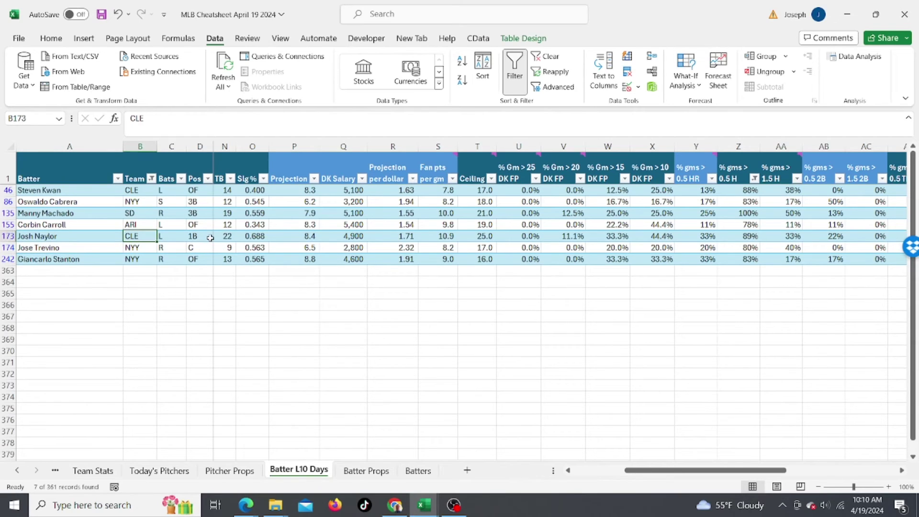
key(alt+Tab)
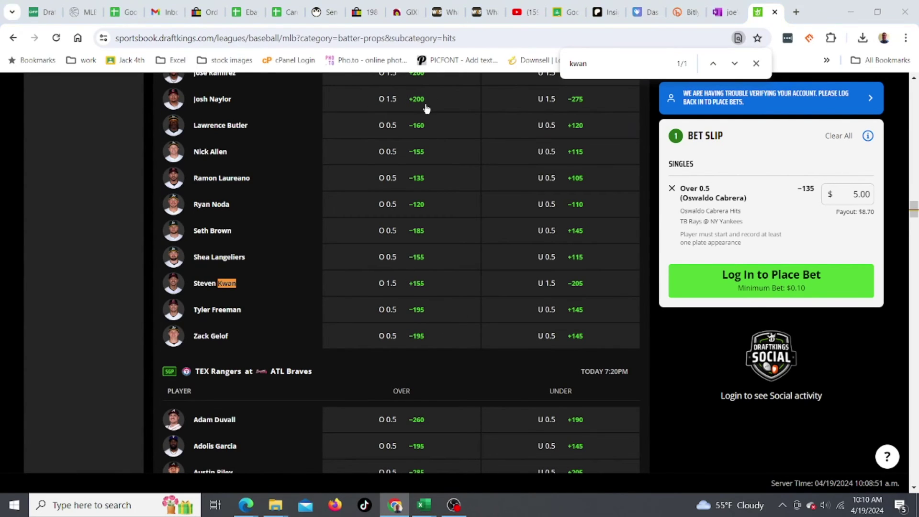
key(alt+Tab)
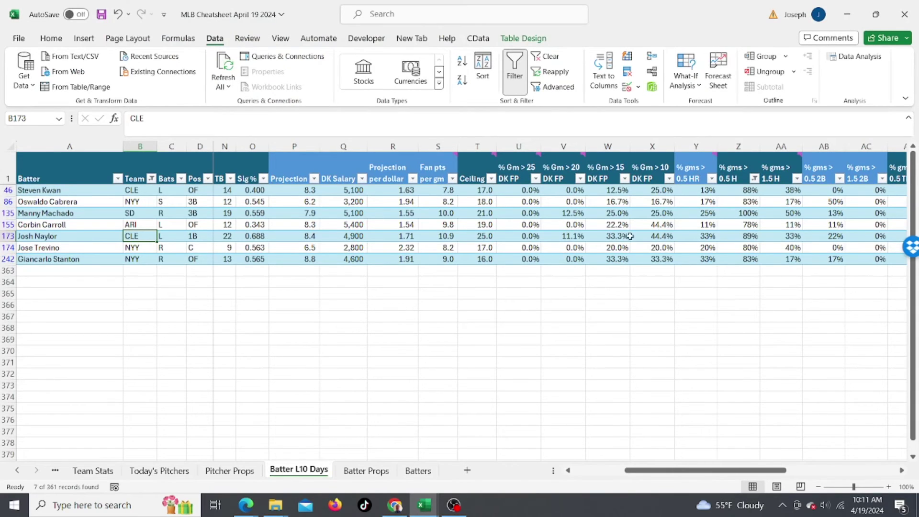
click(791, 238)
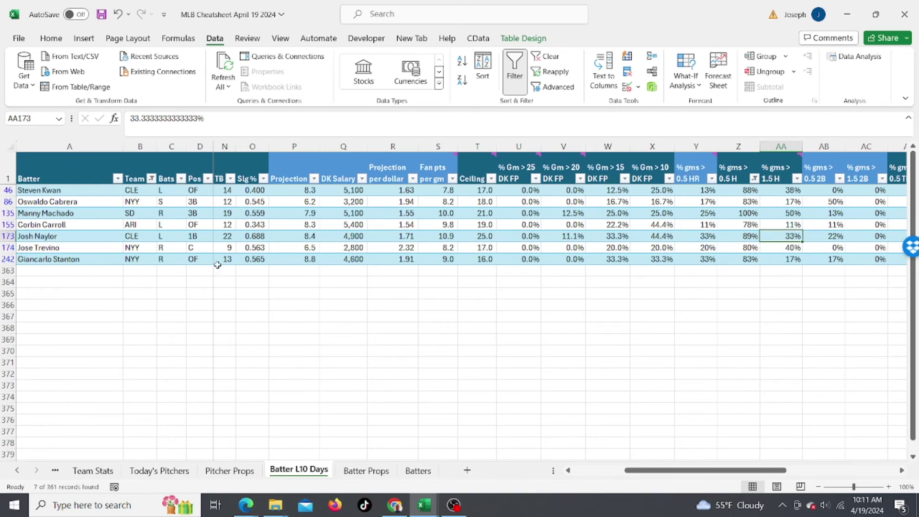
click(596, 470)
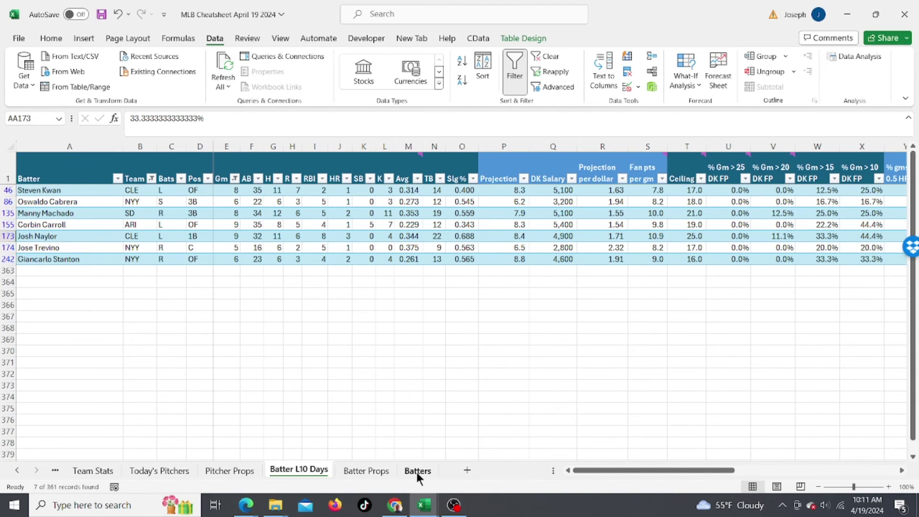
key(alt+Tab)
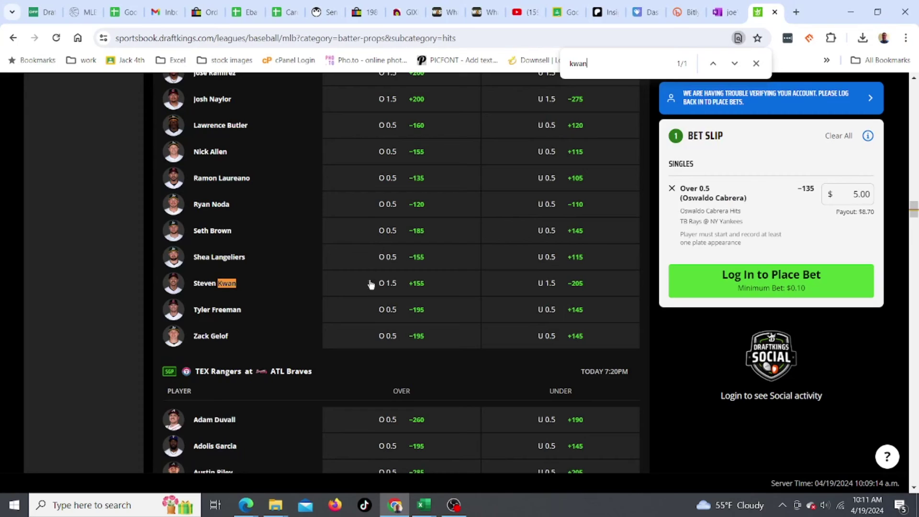
Step: Add Josh Naylor Over 1.5 hits at +200 as a $2 single
click(399, 102)
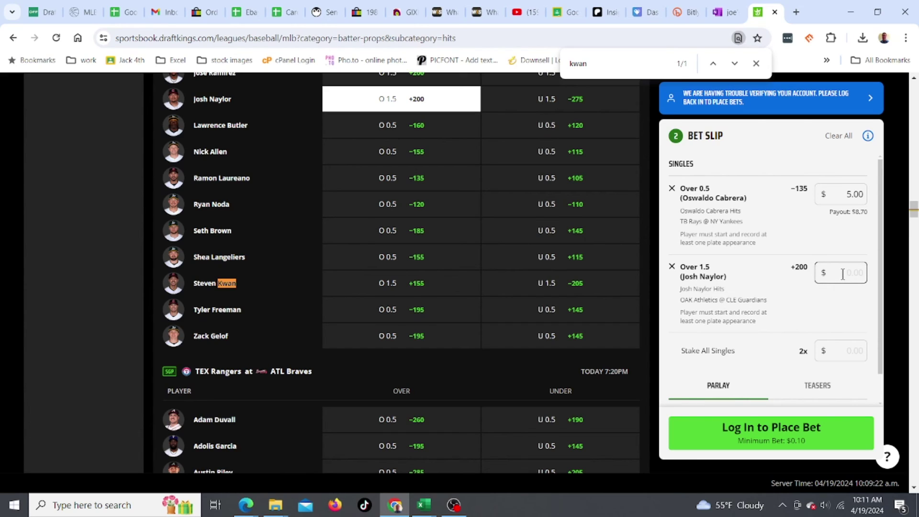
text(2)
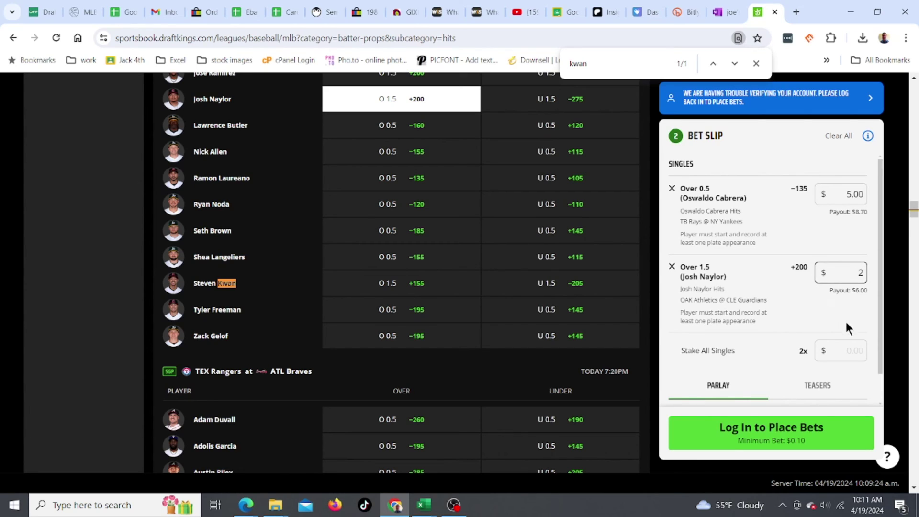
click(810, 320)
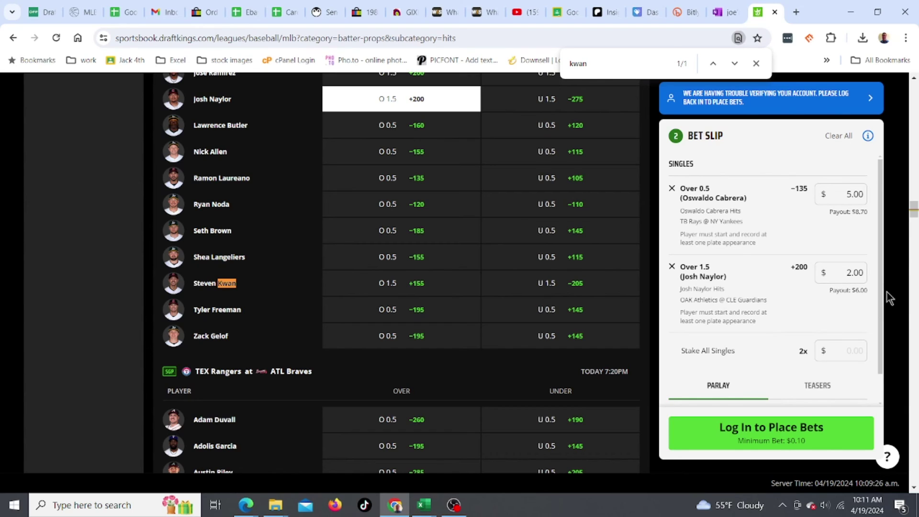
Step: Put $3 on the two-pick parlay, paying $15.66
scroll(881, 299, down, 1)
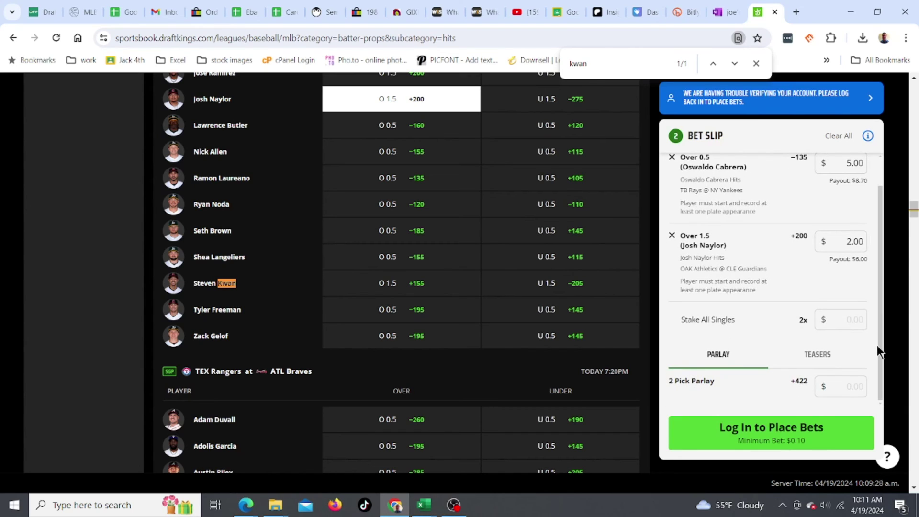
click(842, 388)
text(3)
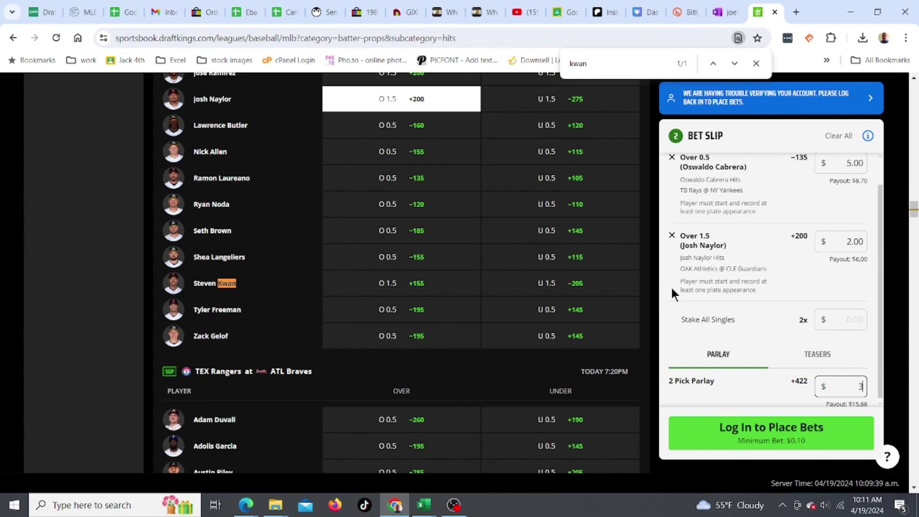
key(alt+Tab)
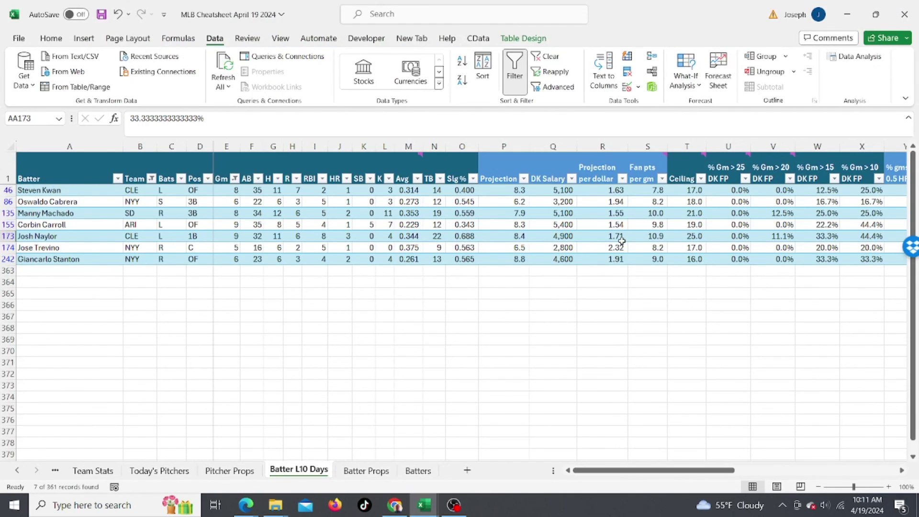